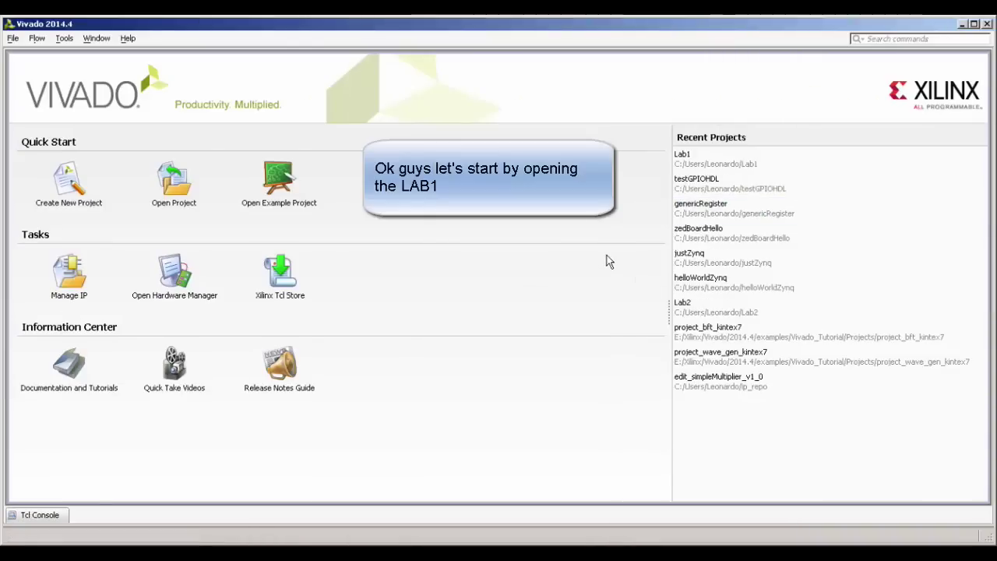
Step: Open the Lab1 project's Lab1Bd block design, briefly expanding and collapsing the Lab1Comb hierarchy
click(682, 155)
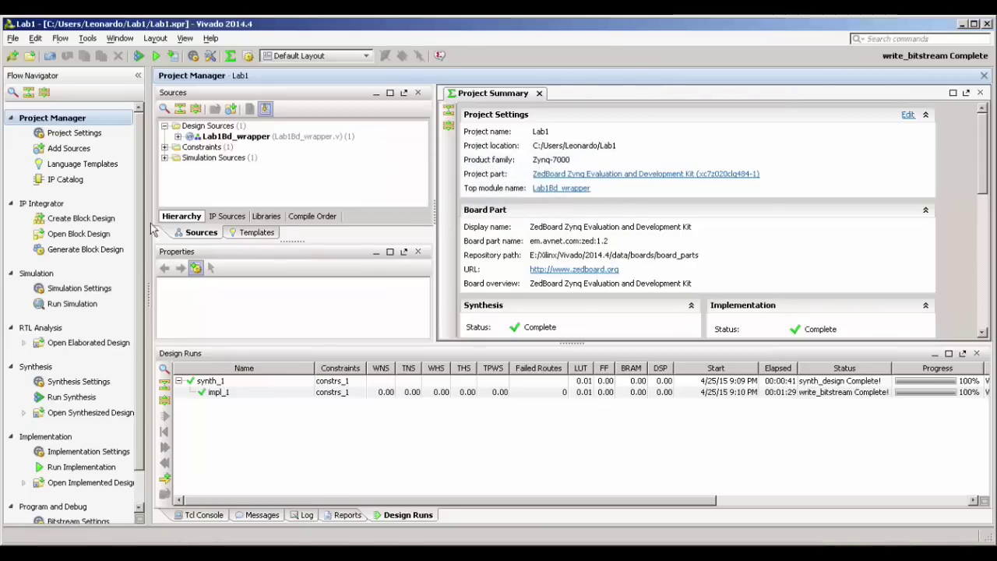
click(78, 234)
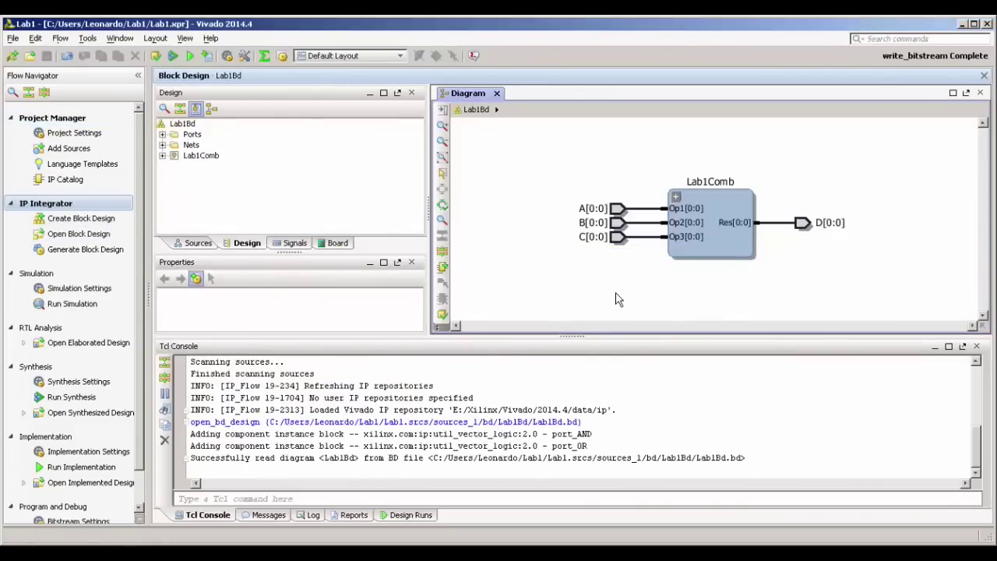
click(673, 193)
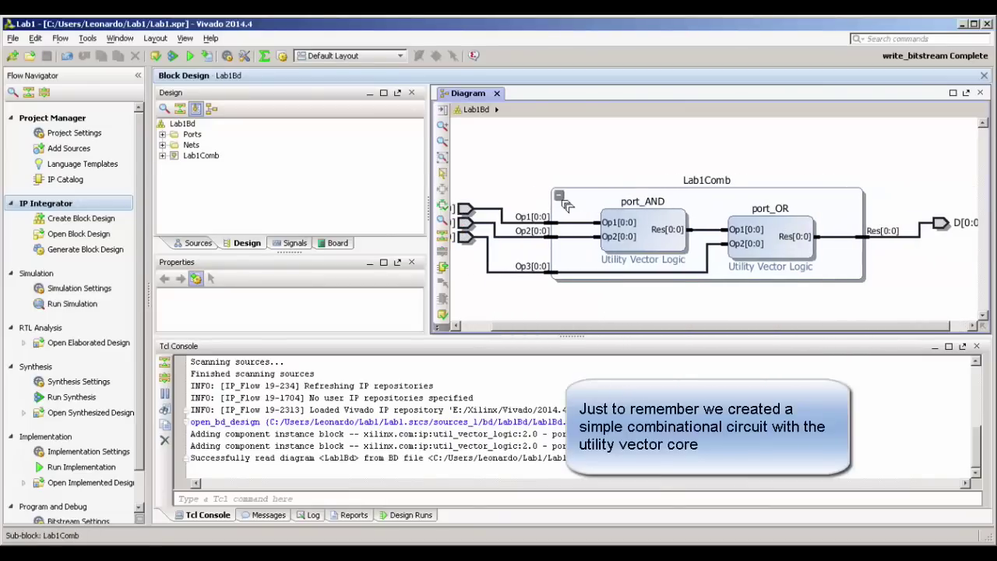
click(559, 196)
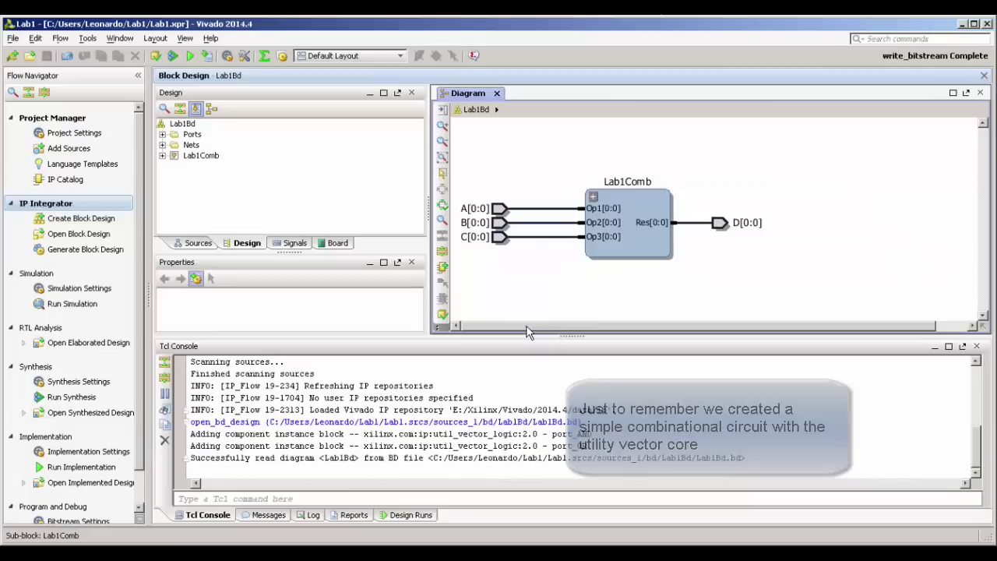
Step: Add the VIO (Virtual Input/Output) core found by searching 'vio', placing vio_0 below the wires
click(438, 268)
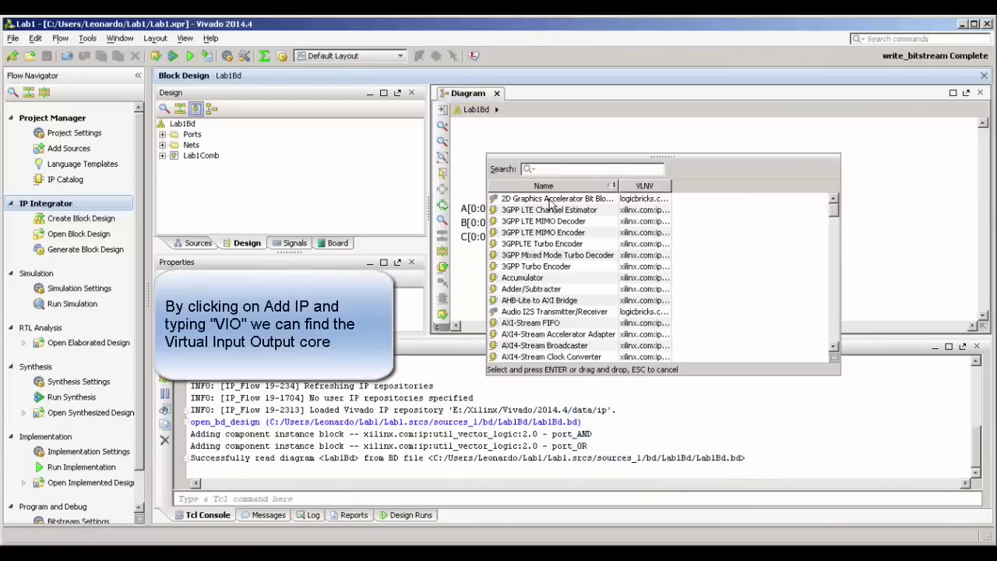
text(vio)
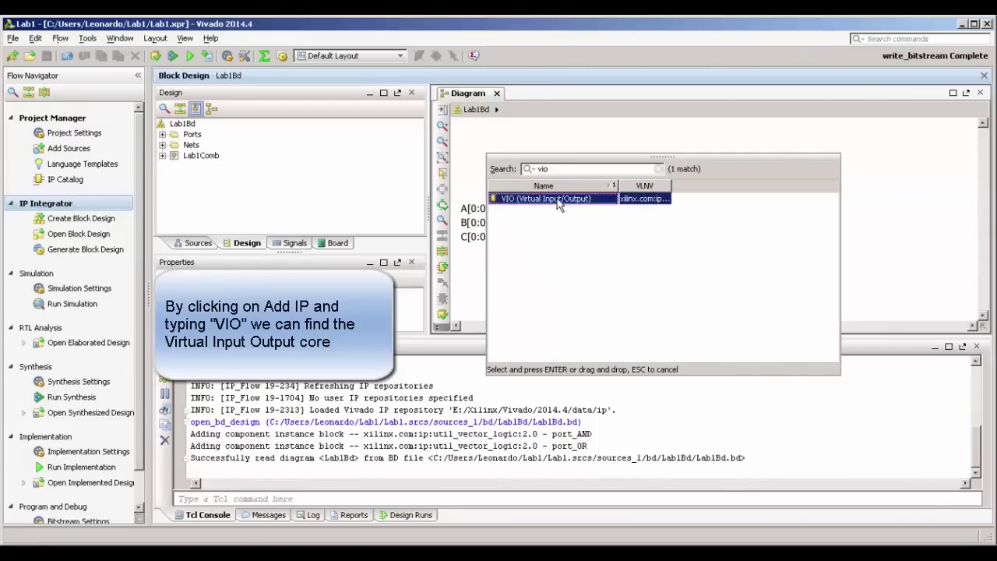
double_click(558, 200)
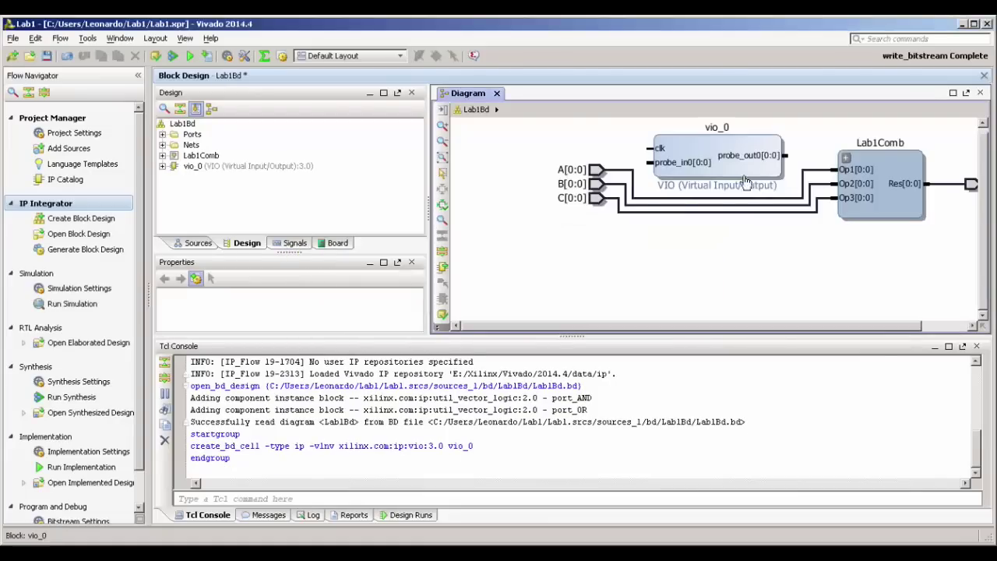
drag(745, 182, 774, 309)
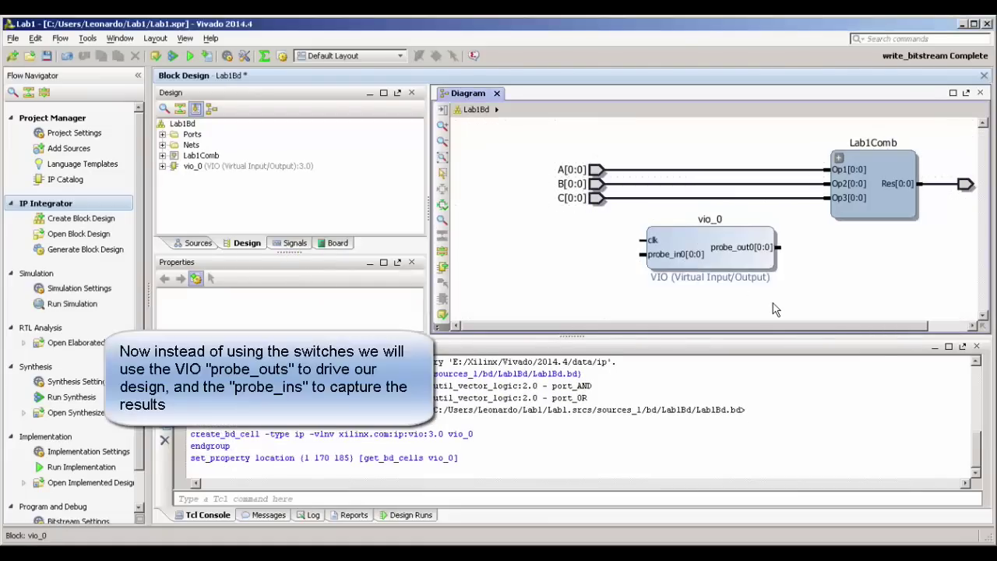
Step: Re-customize vio_0 with Output Probe Count 3 and Input Probe Count 1, then apply
double_click(727, 265)
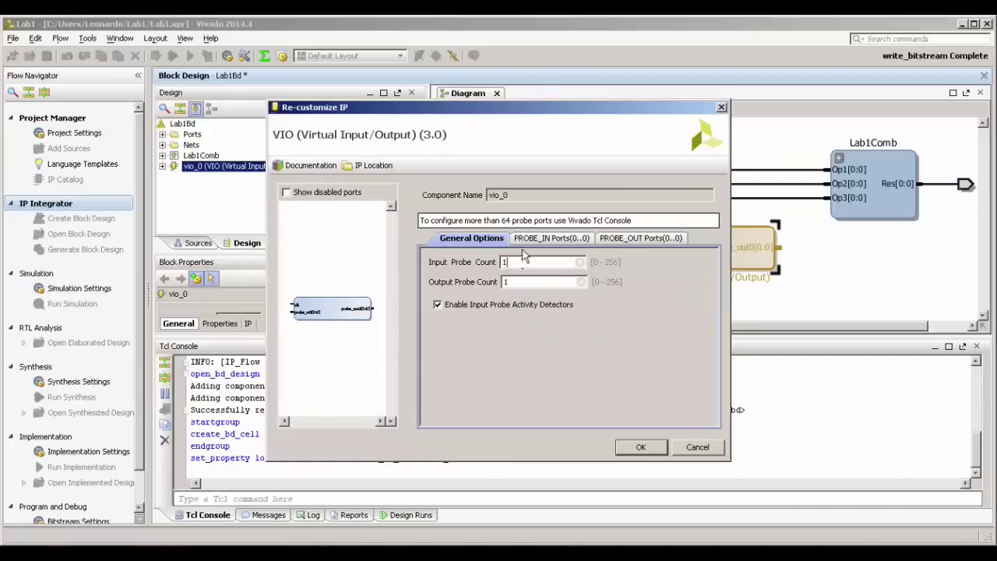
click(640, 239)
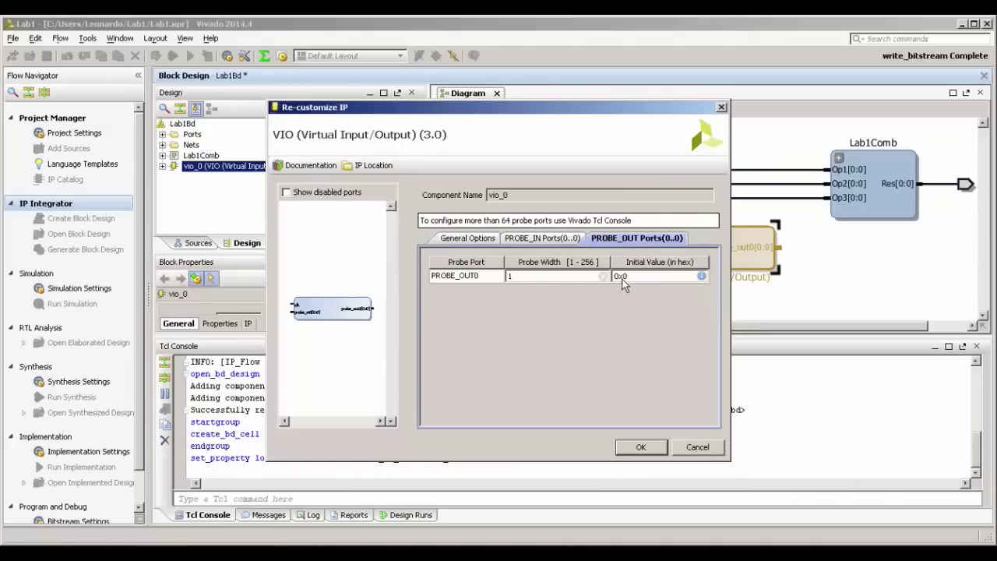
click(528, 277)
text(3)
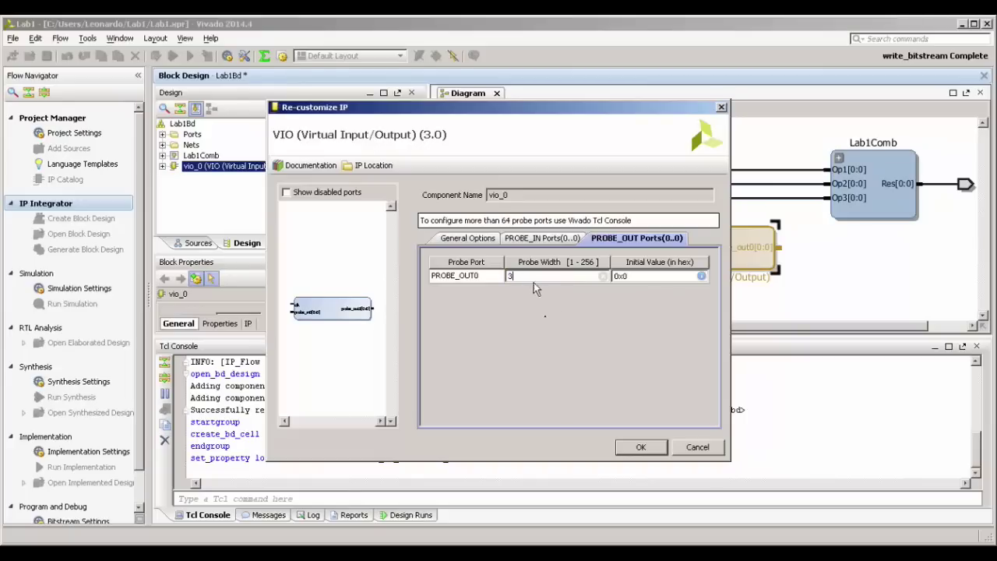
drag(545, 277, 456, 279)
click(471, 239)
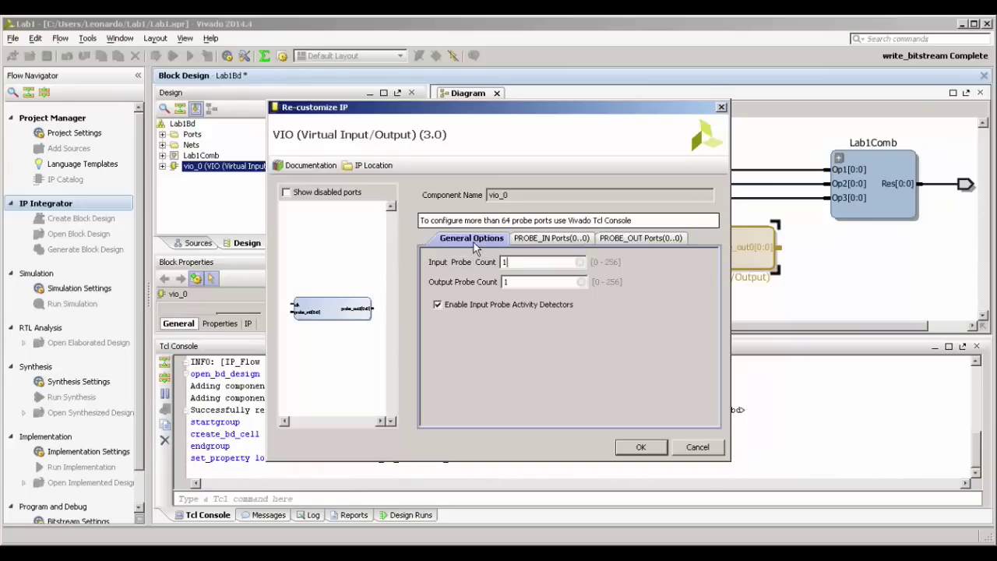
click(516, 265)
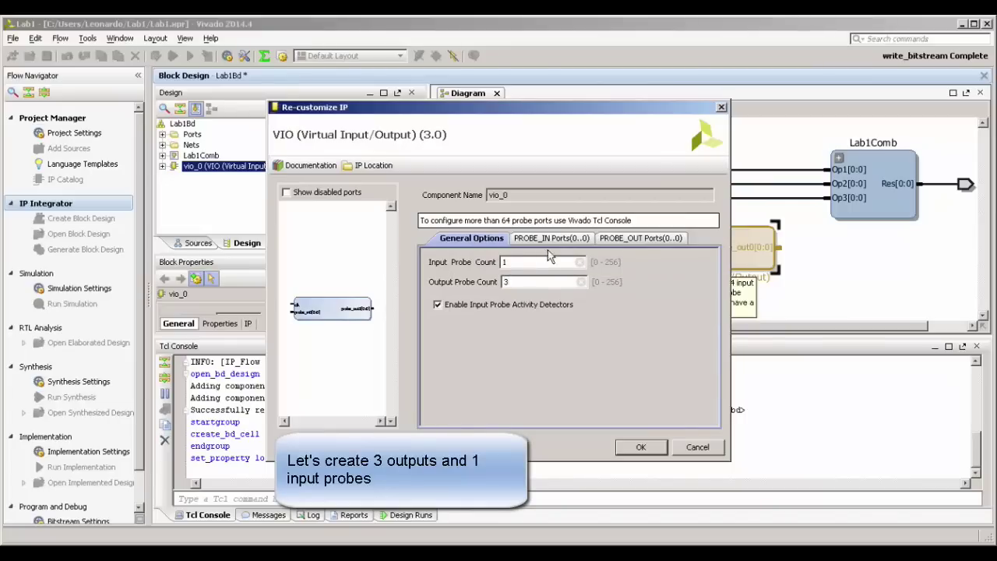
click(617, 239)
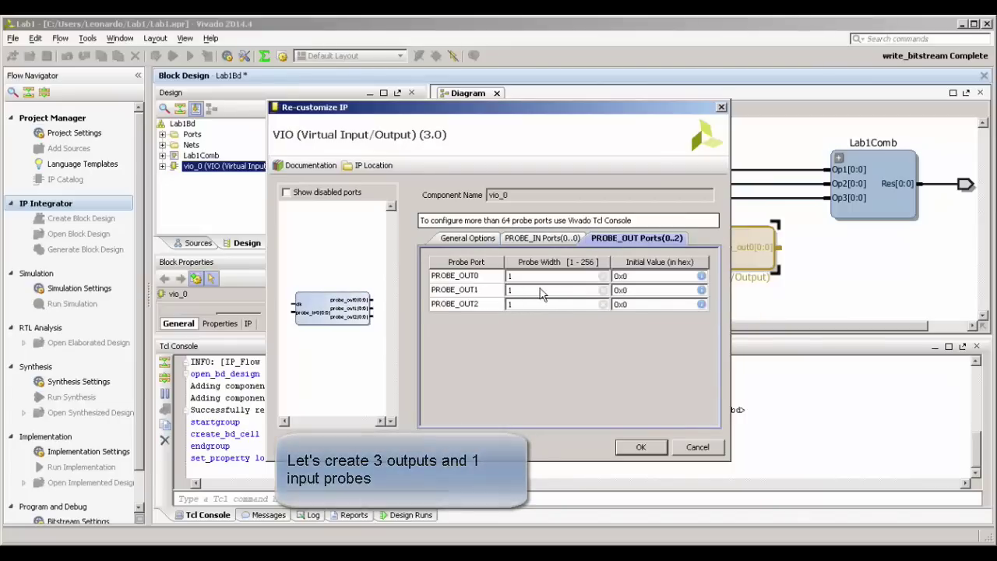
click(542, 240)
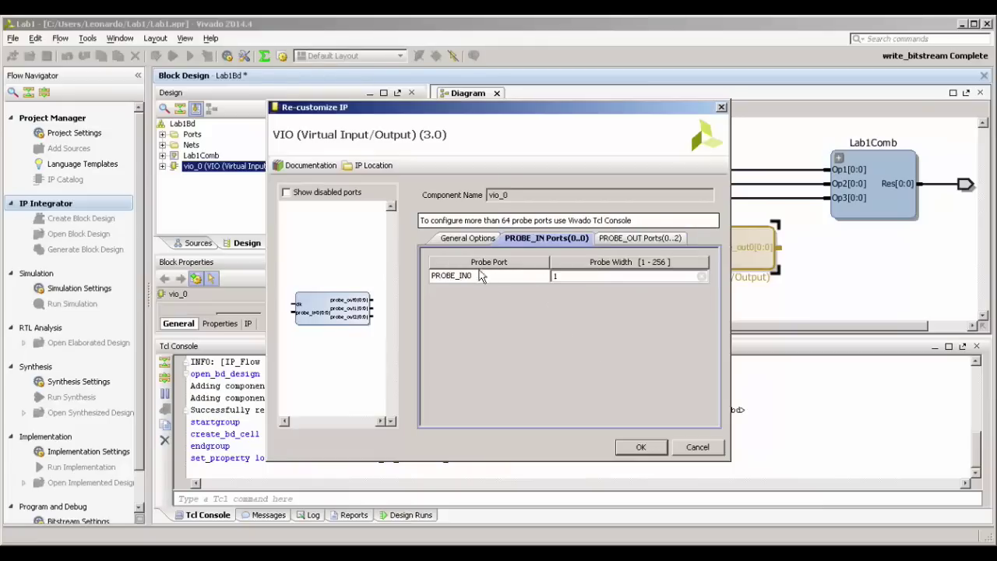
click(467, 242)
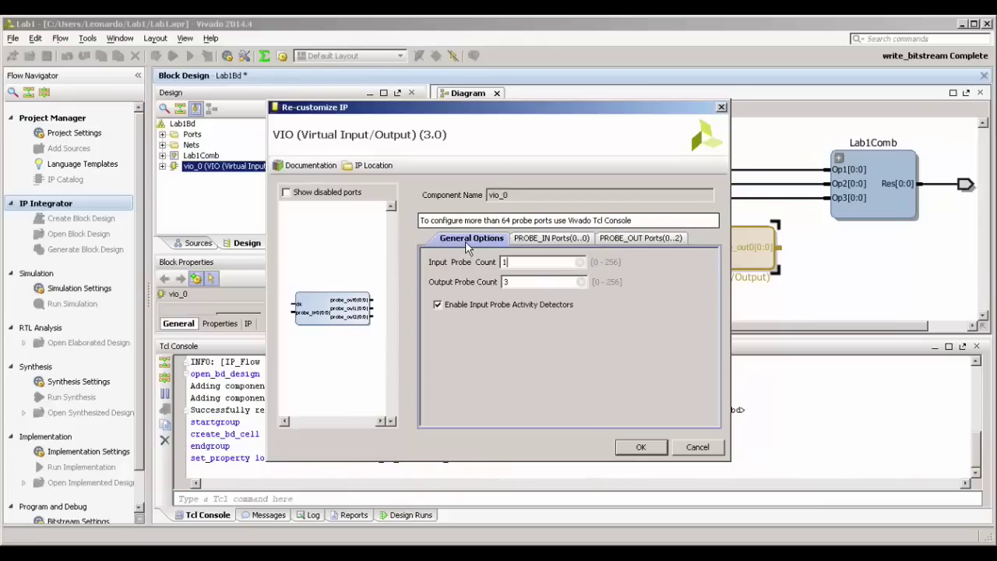
click(632, 448)
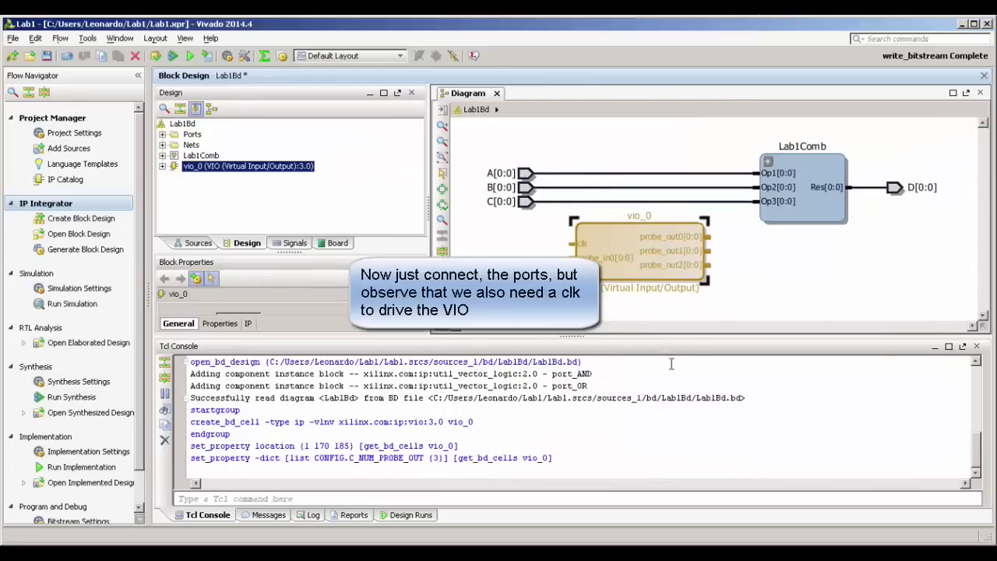
Step: Delete input ports A, B and C with their nets, then fit the diagram in view
click(589, 174)
key(Delete)
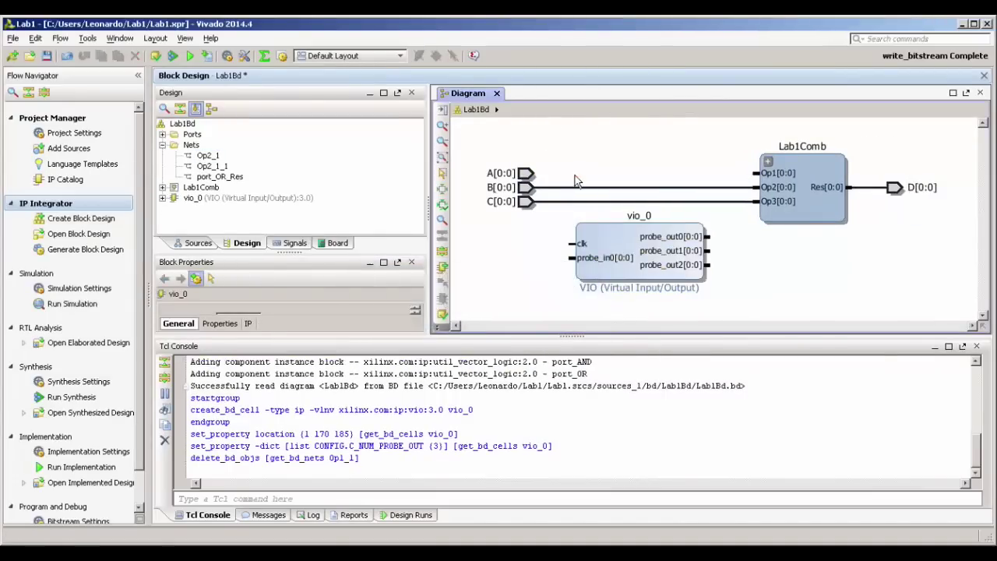
click(526, 178)
key(Delete)
drag(484, 147, 546, 213)
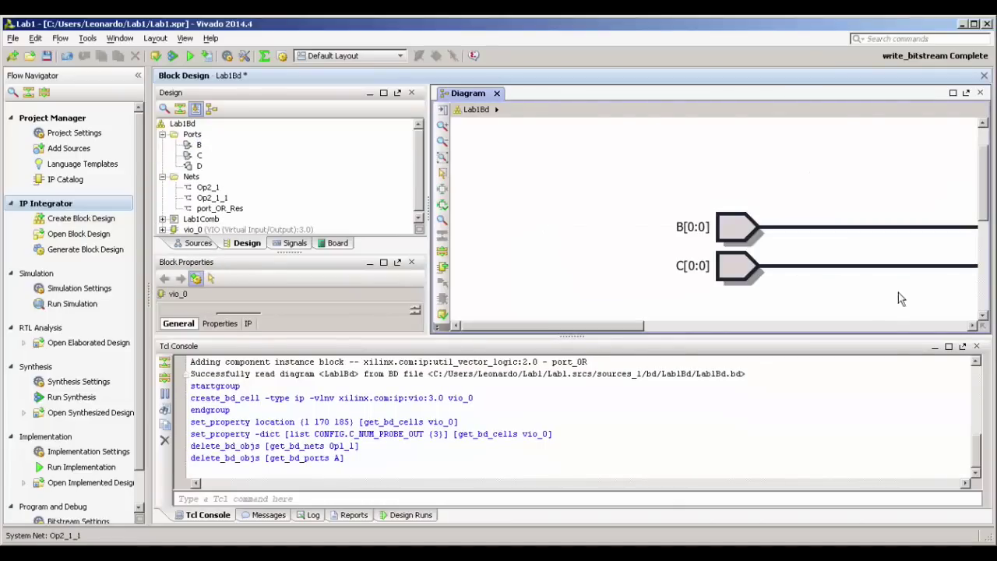
click(736, 228)
key(Delete)
click(737, 267)
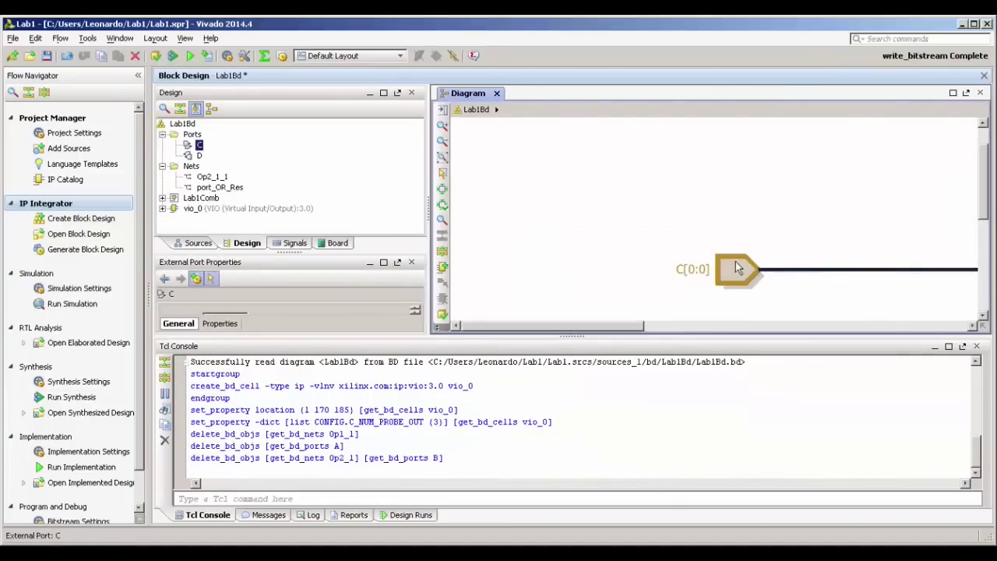
key(Delete)
click(442, 157)
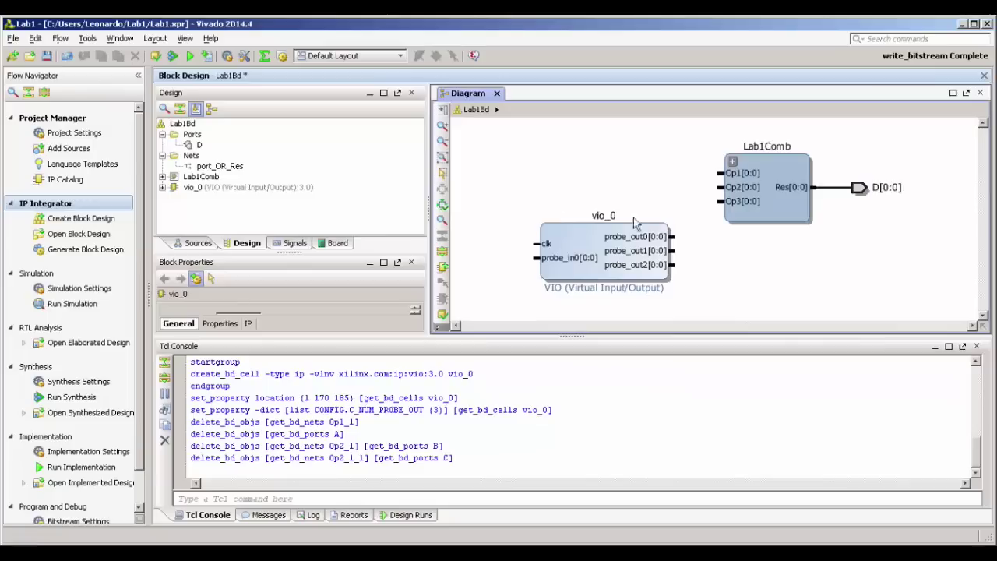
Step: Move vio_0 beside Lab1Comb, wire its probe outputs to Op1 and Op2, and probe_in0 to Res
drag(643, 268, 616, 207)
drag(671, 173, 732, 173)
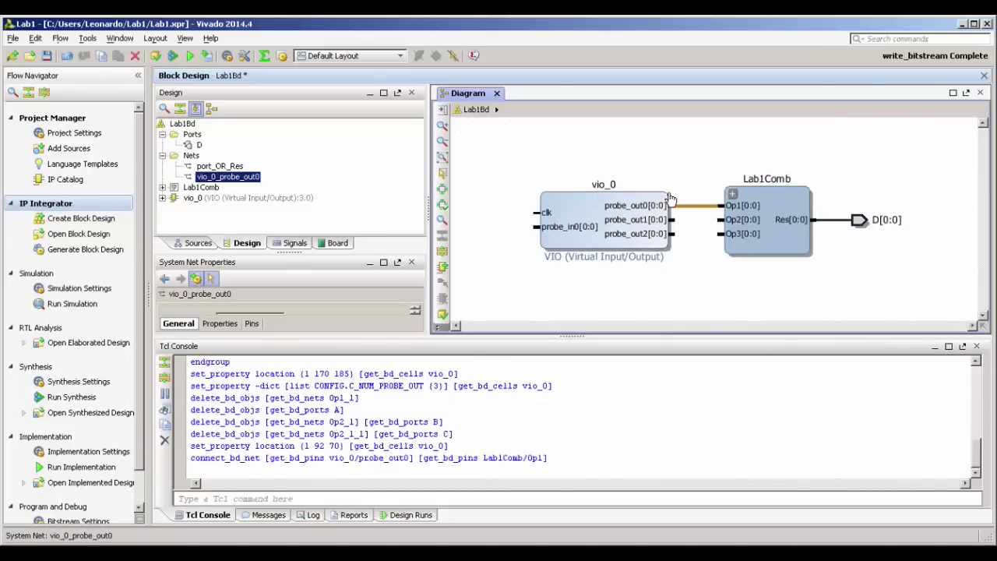
drag(673, 219, 723, 233)
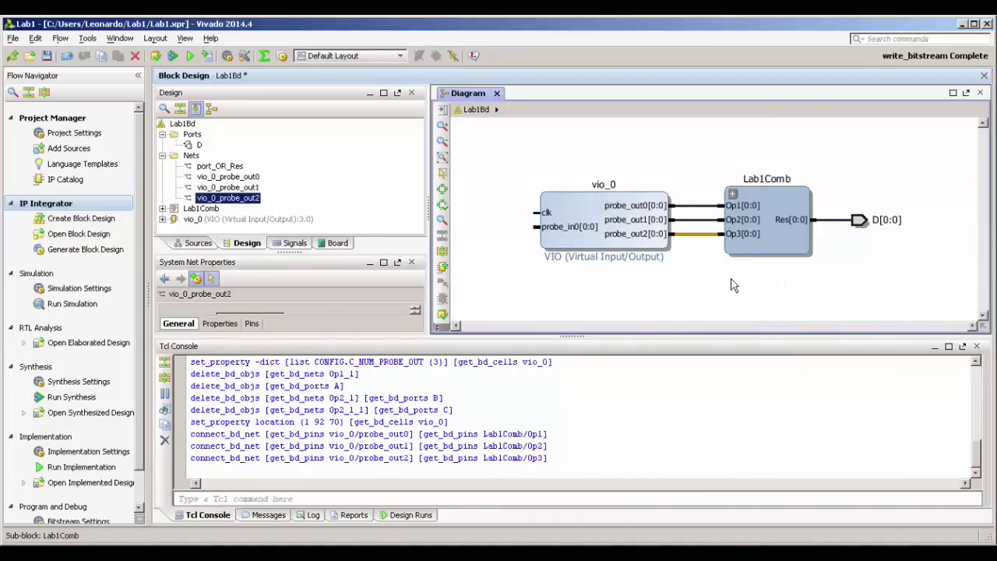
click(858, 222)
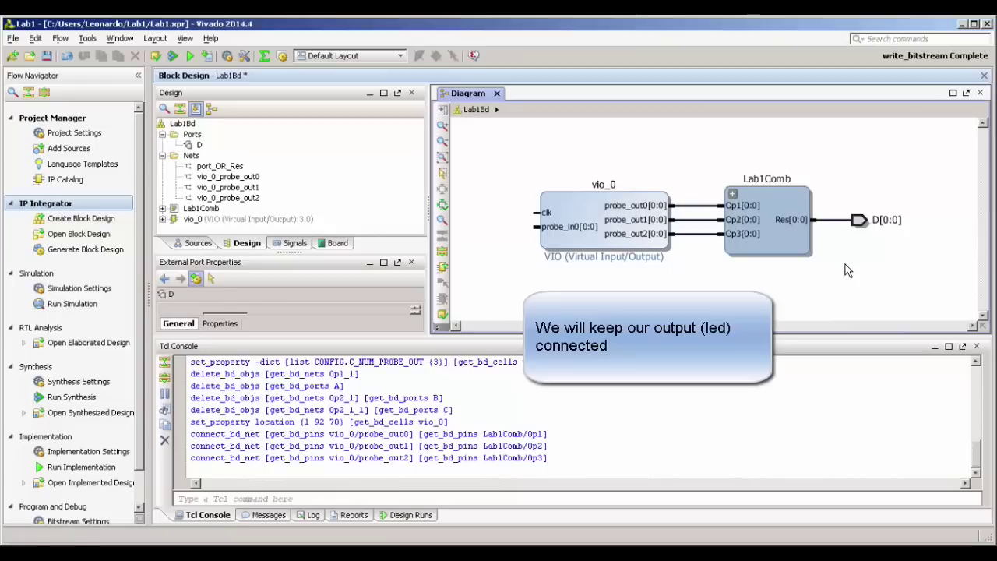
drag(536, 227, 836, 272)
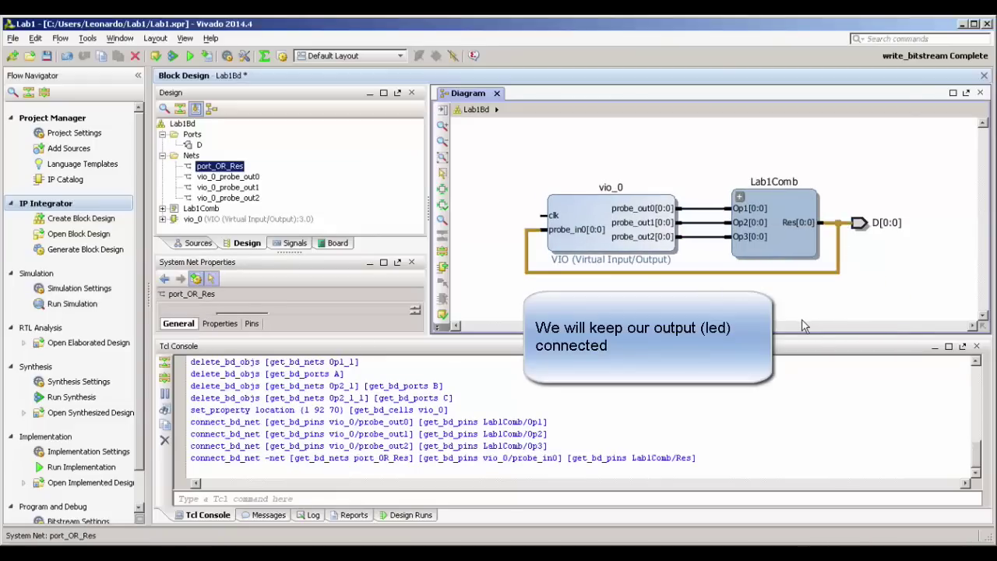
click(545, 212)
Step: Make vio_0's clk pin an external clock port, then expand the Constraints folder in Sources
right_click(545, 212)
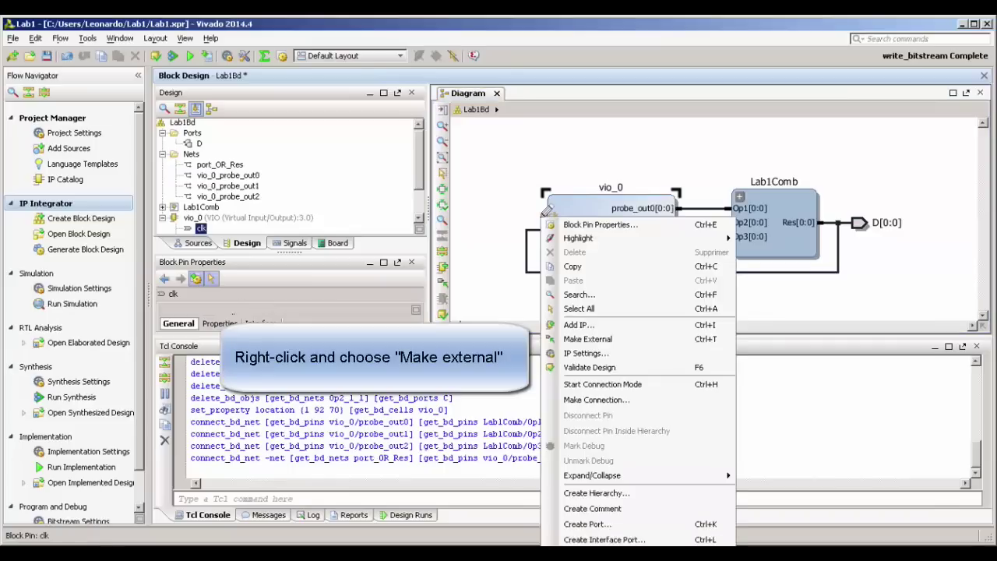
click(589, 339)
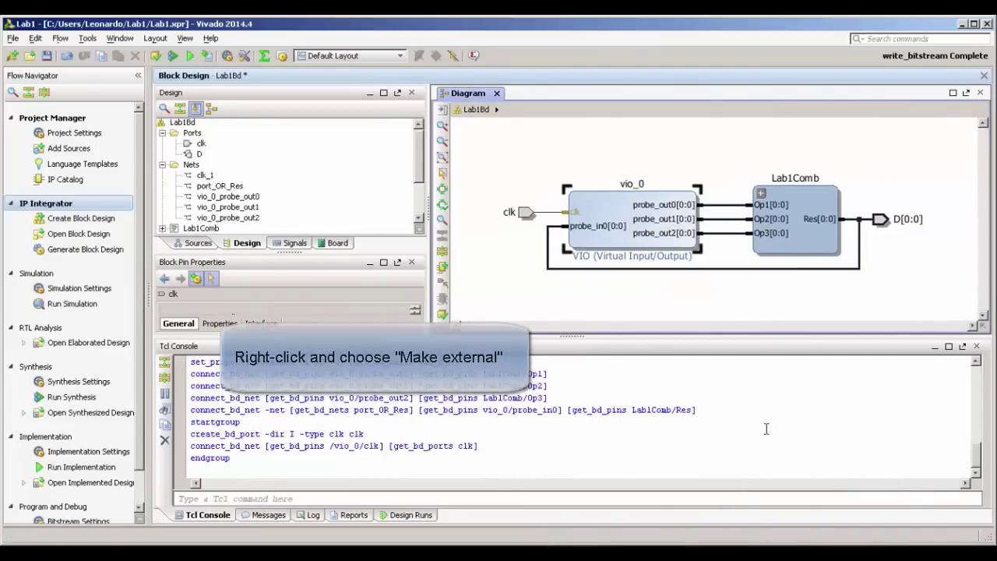
click(504, 291)
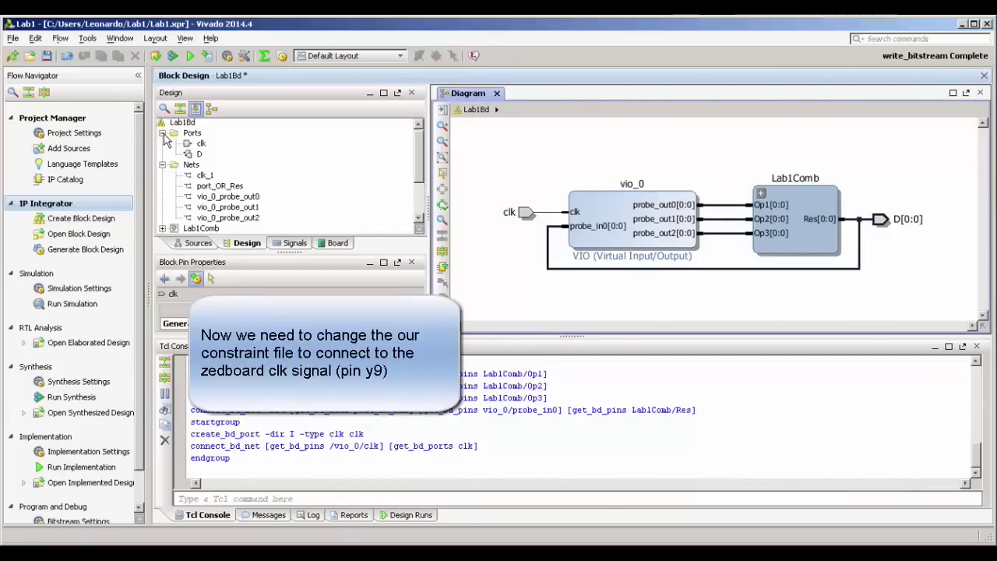
click(195, 243)
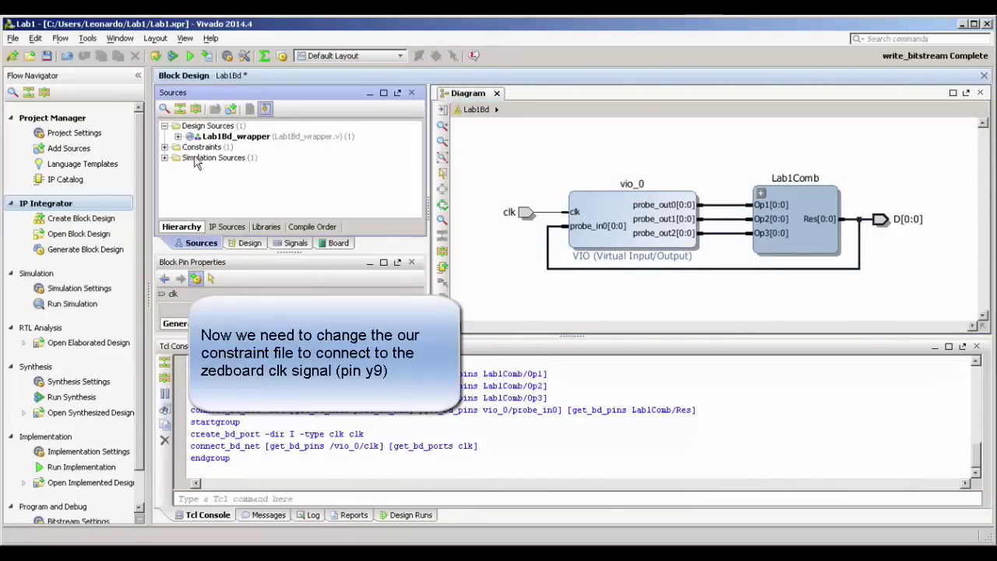
click(165, 147)
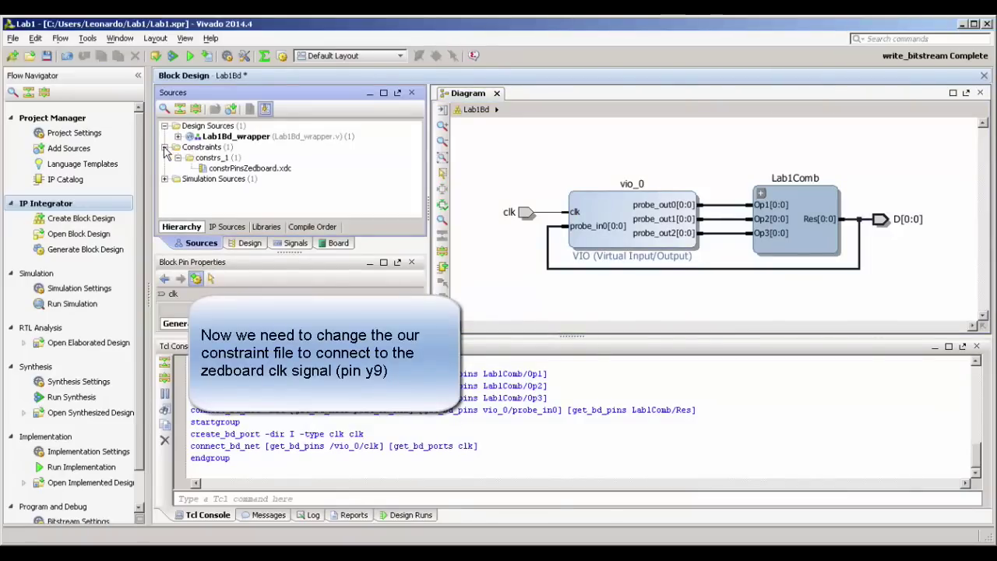
Step: In constrPinsZedboard.xdc, replace the switch LOC lines with the clk Y9 constraint under '# Clock pin'
double_click(249, 168)
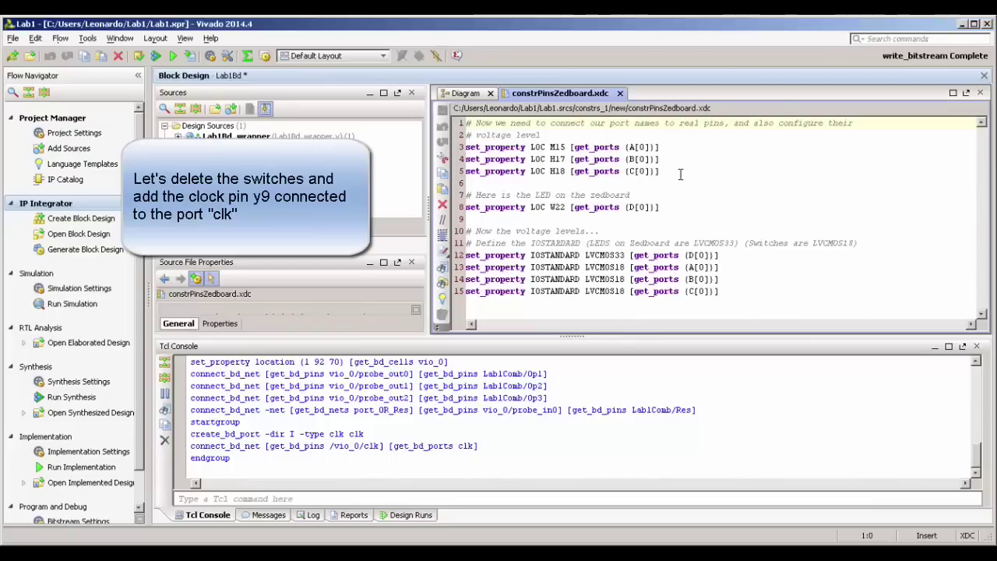
drag(659, 171, 465, 147)
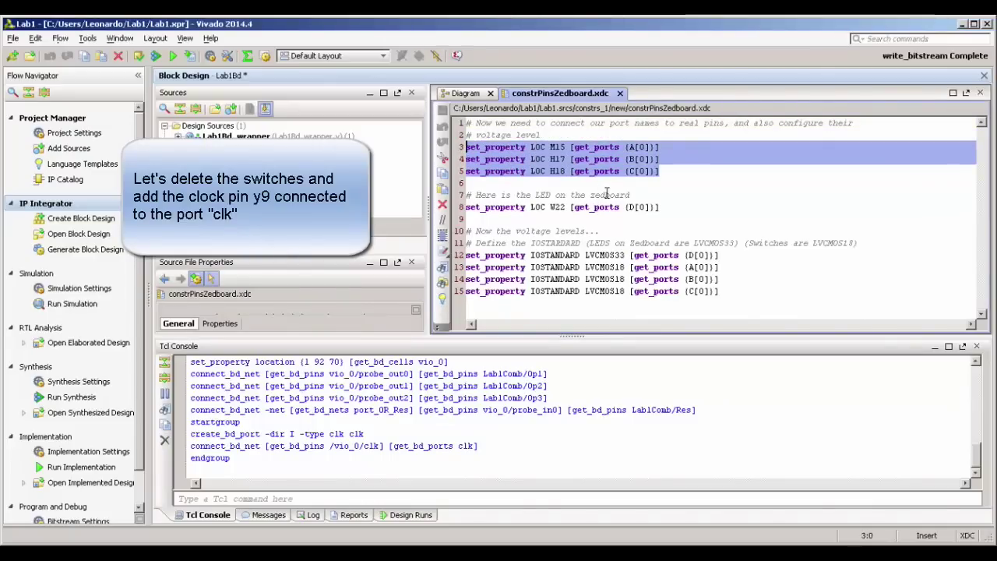
key(Delete)
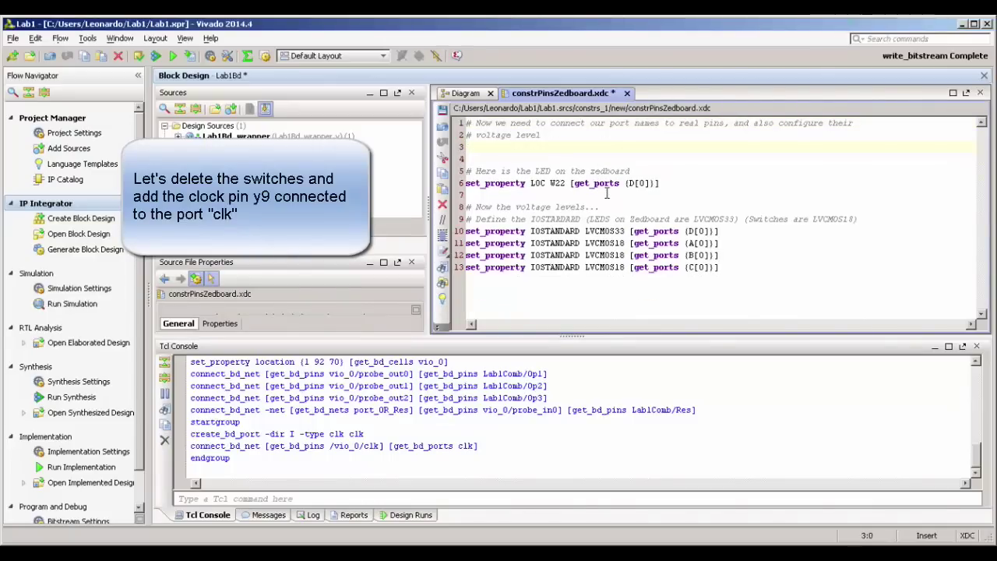
text(set_property LOC Y9 [get_ports clk] set_property IOSTANDARD LVCMOS33 [get_ports clk])
key(Up)
key(Home)
key(Return)
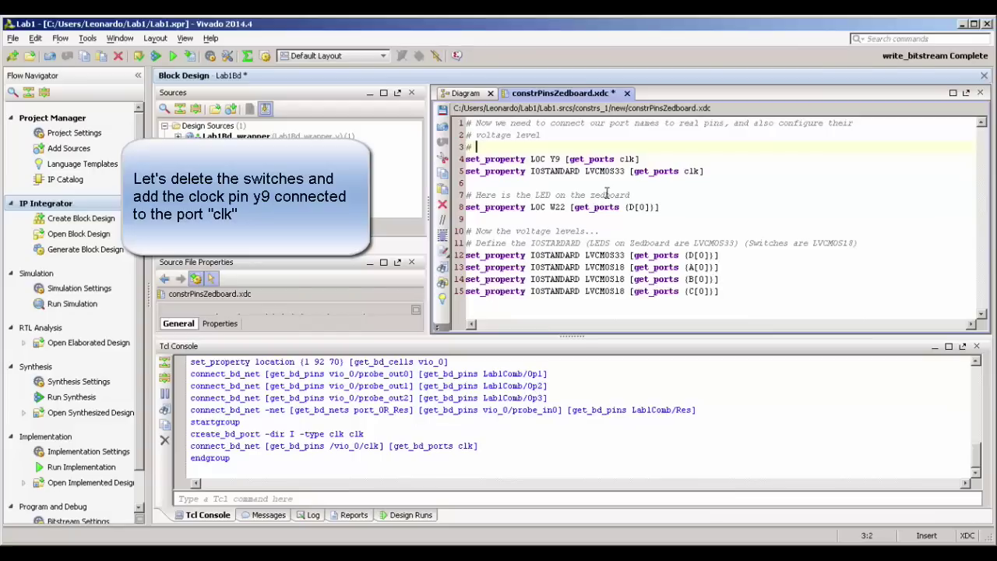
text(# Clock pin)
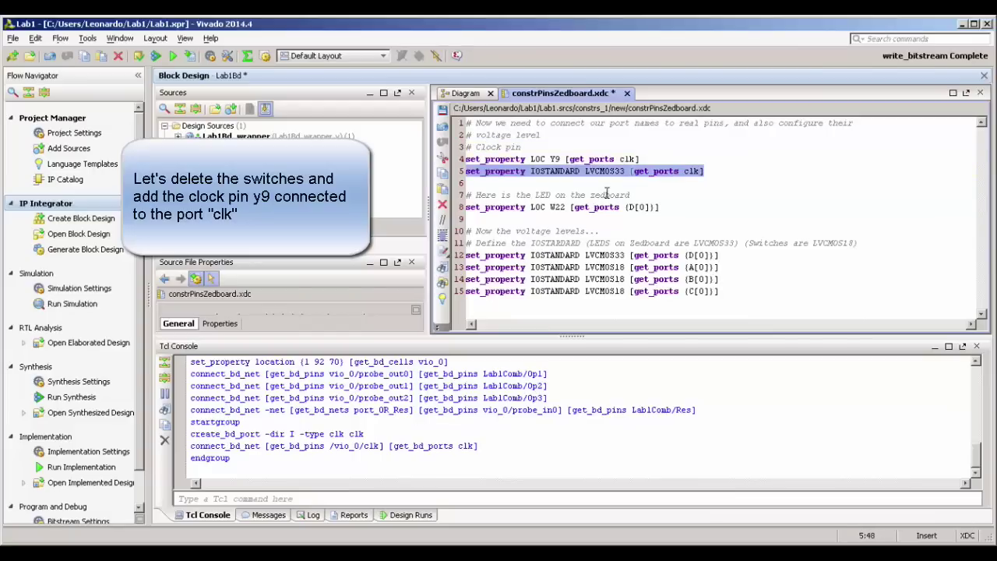
Step: Move the clk LVCMOS33 IOSTANDARD line to the end of the constraint file
key(ctrl+d)
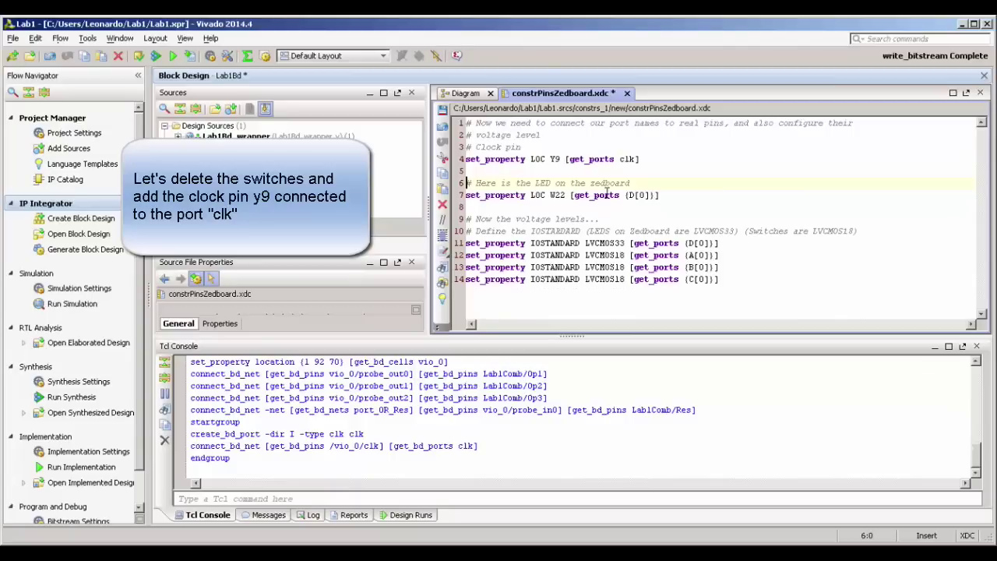
key(End)
key(Return)
text(set_property IOSTANDARD LVCMOS33 [get_ports clk])
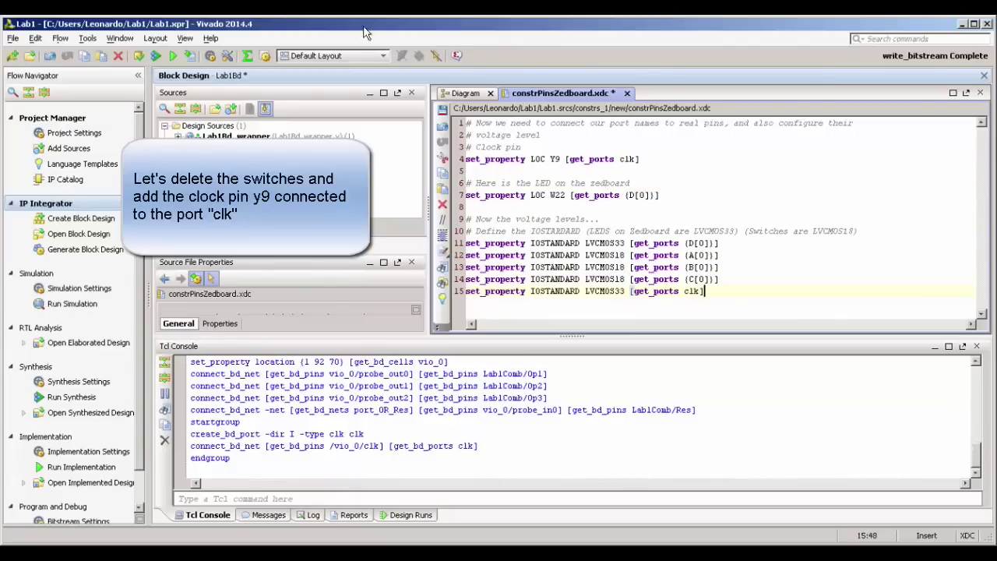
click(470, 94)
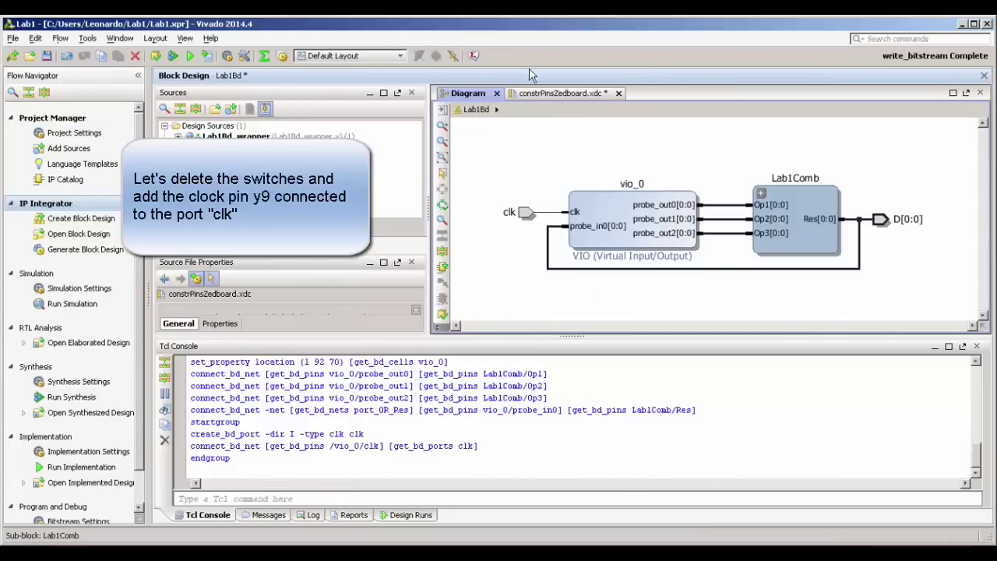
click(558, 94)
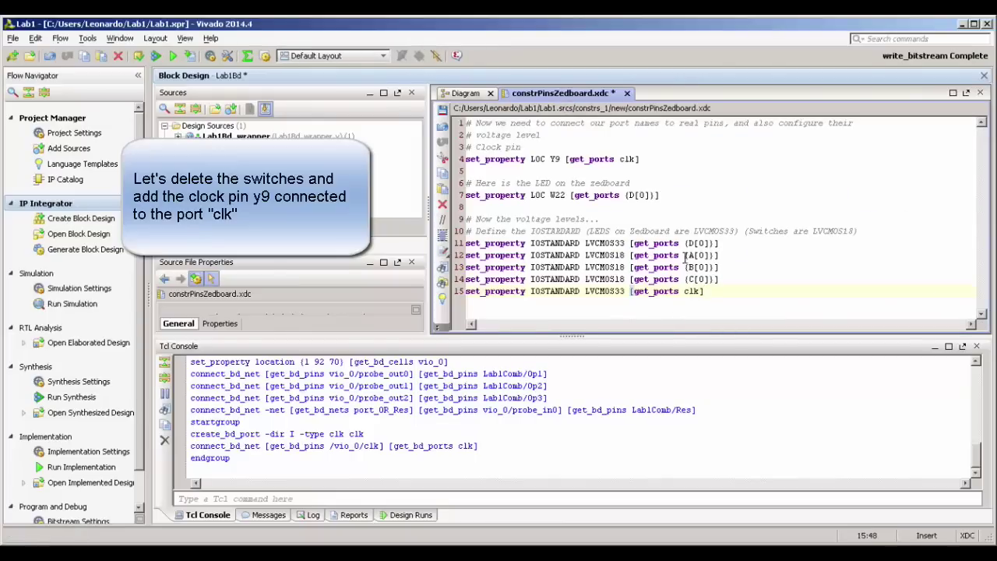
Step: Delete the A, B and C switch IOSTANDARD lines and save constrPinsZedboard.xdc
click(722, 258)
key(Home)
key(shift+Down)
key(shift+End)
key(Delete)
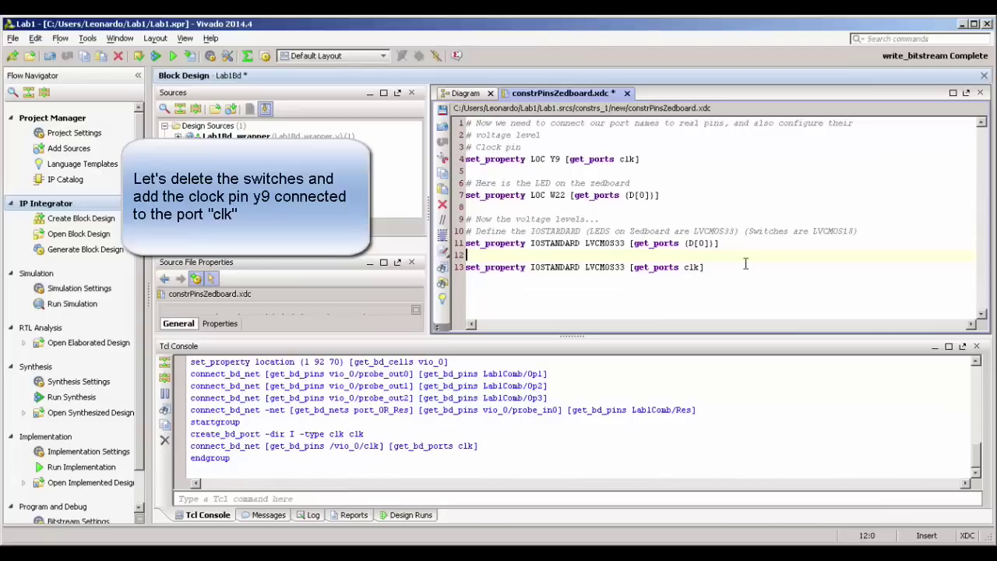
key(Delete)
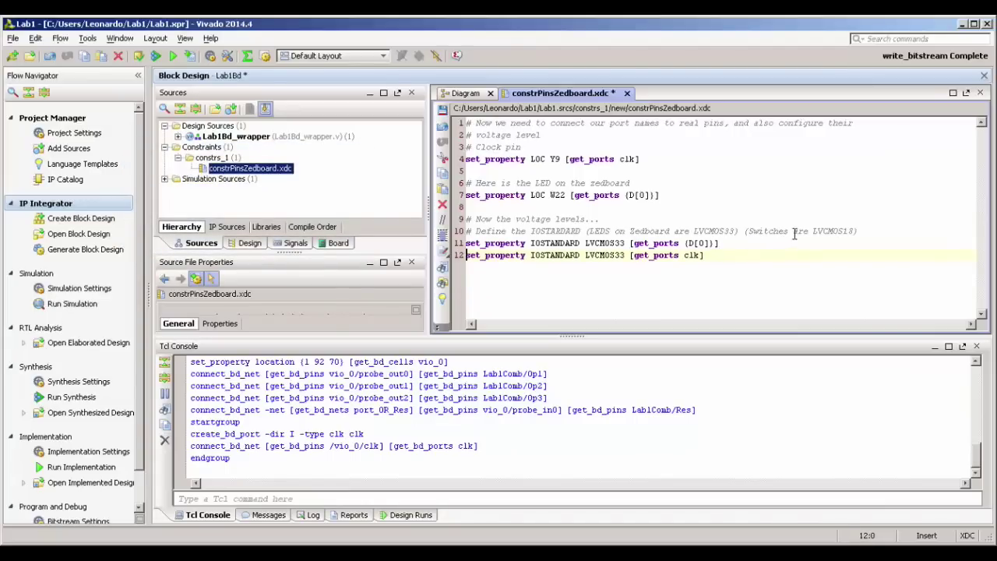
key(ctrl+s)
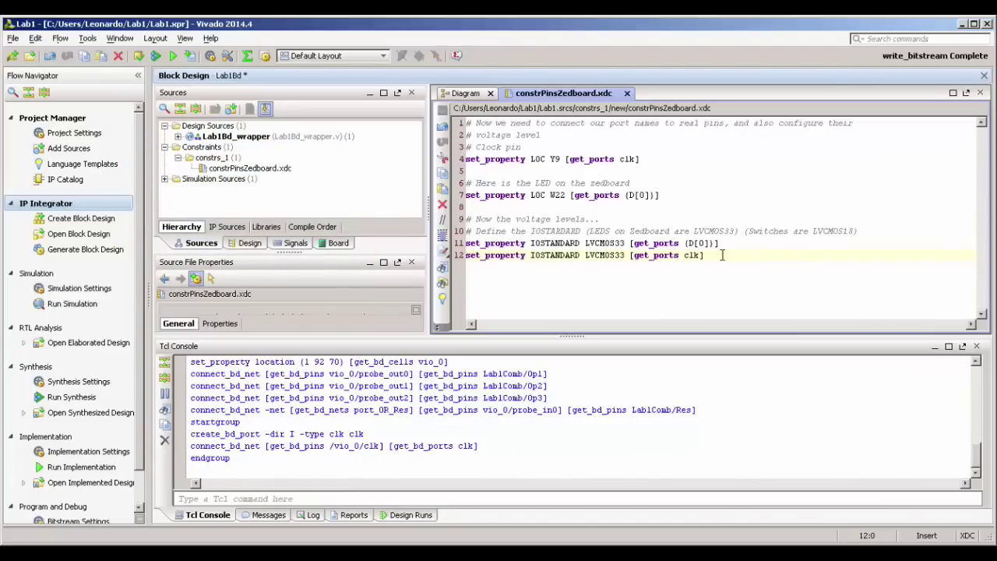
click(464, 93)
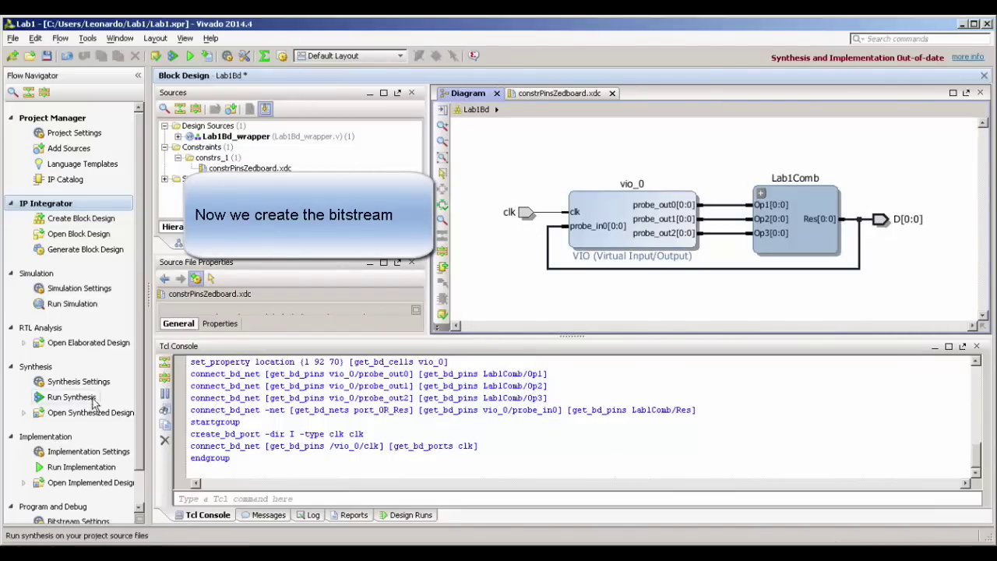
Step: Save the project and start bitstream generation, agreeing to rerun synthesis and implementation
scroll(138, 439, down, 2)
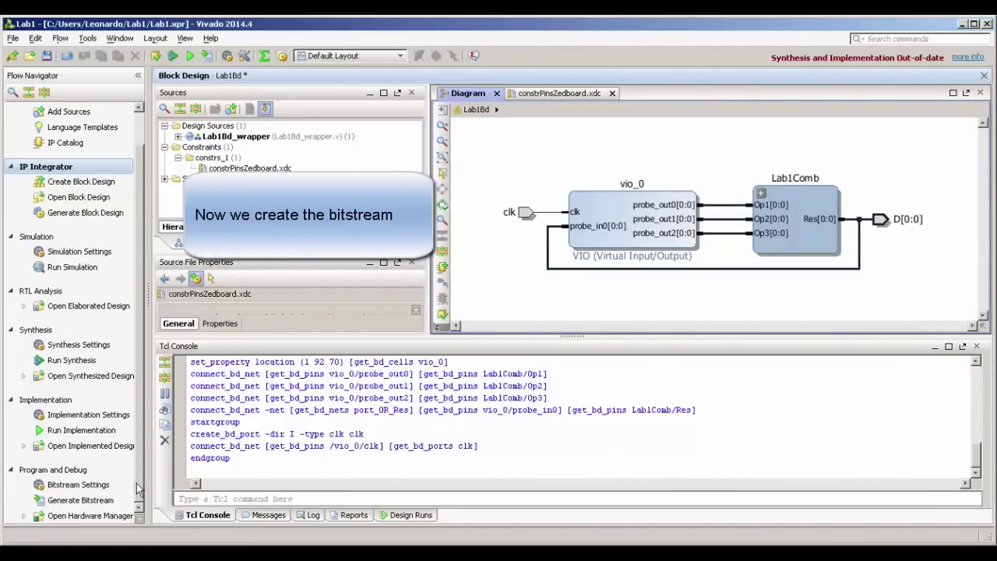
click(80, 499)
click(475, 324)
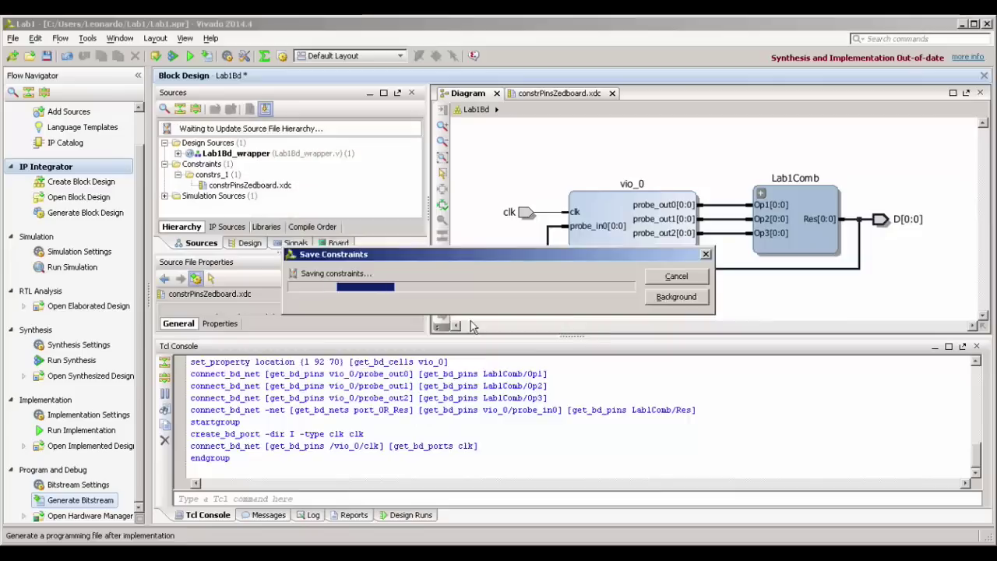
click(531, 323)
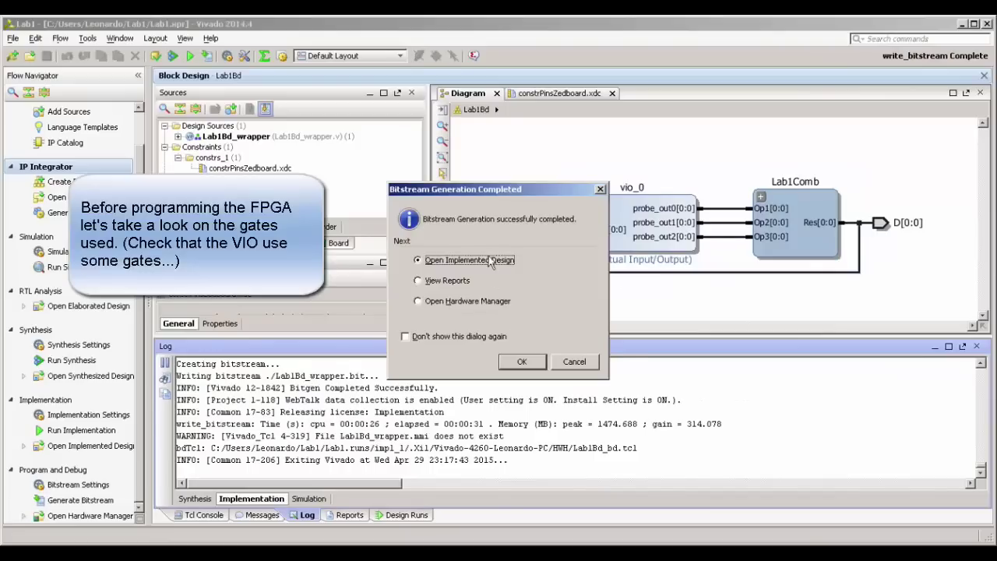
Step: Open the implemented design and zoom in on the placed logic in the Device view, then back out
click(520, 363)
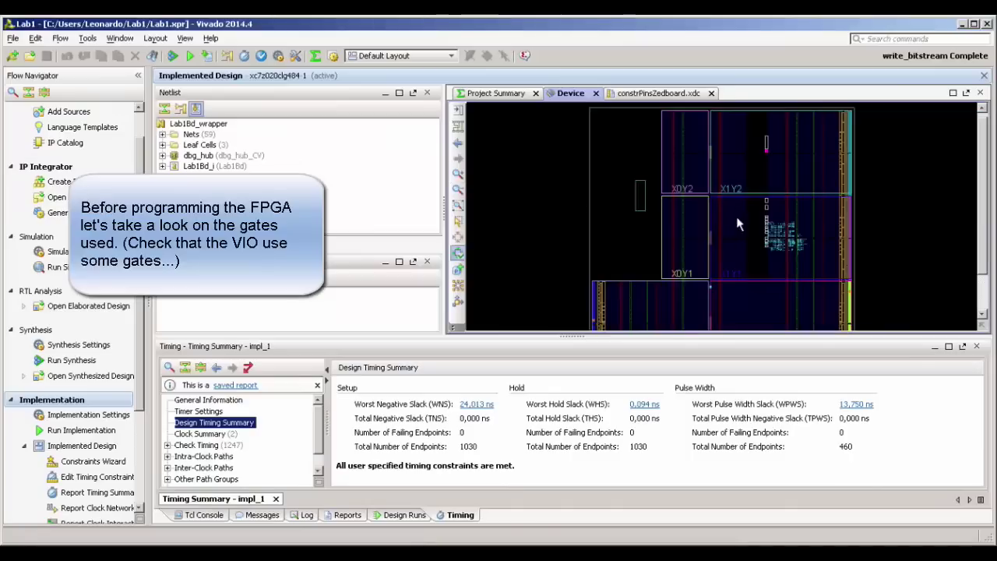
drag(775, 201, 835, 260)
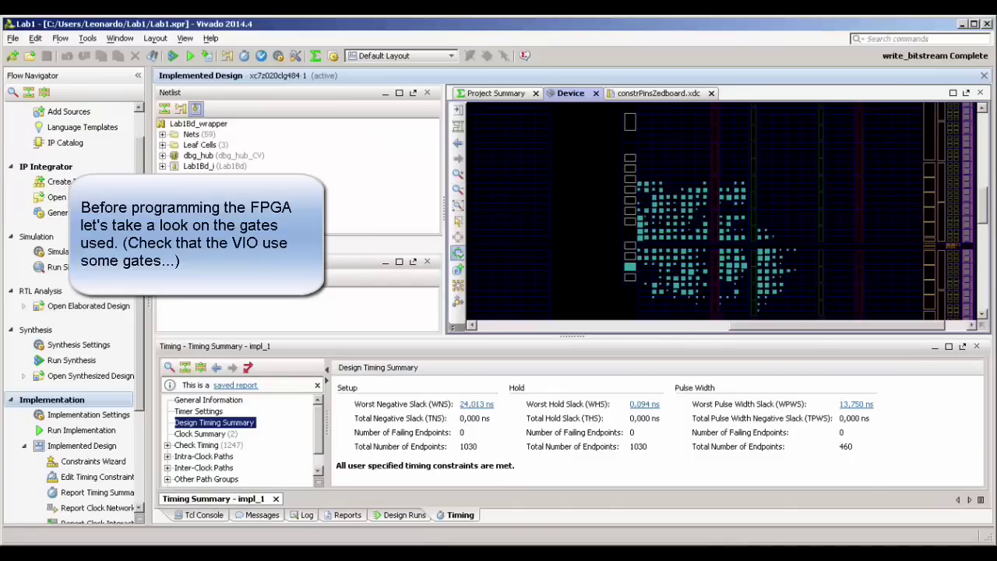
click(459, 190)
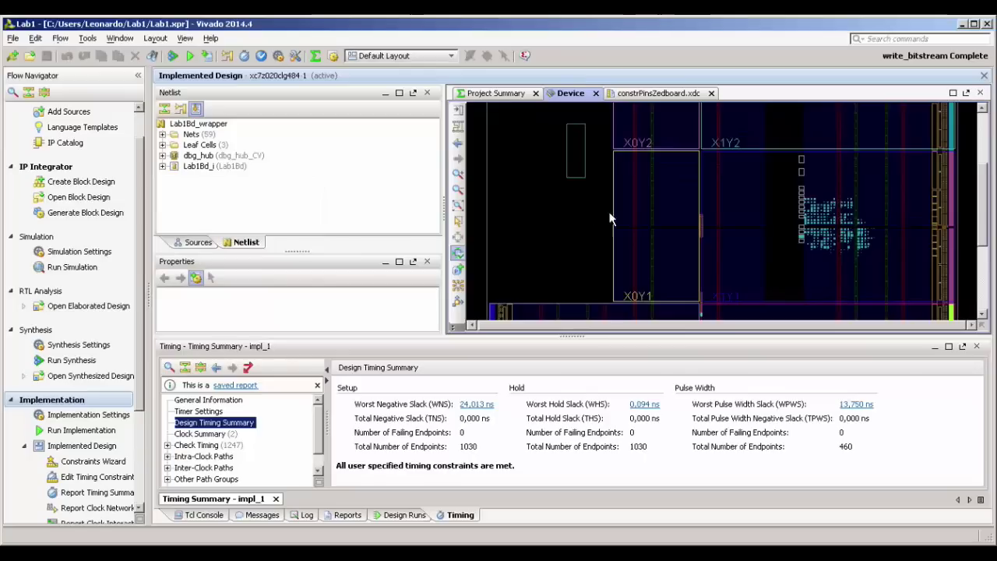
click(459, 190)
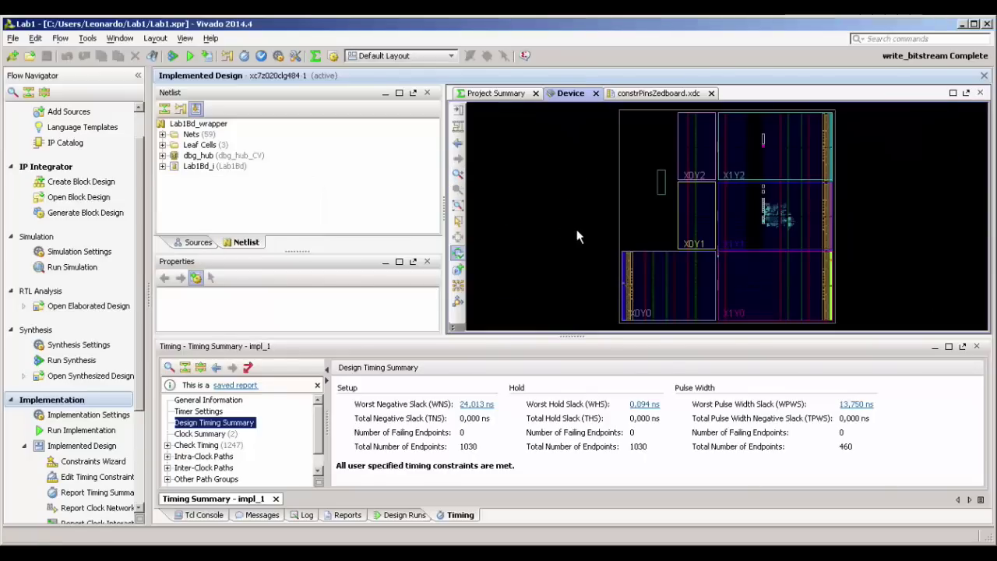
drag(143, 351, 140, 450)
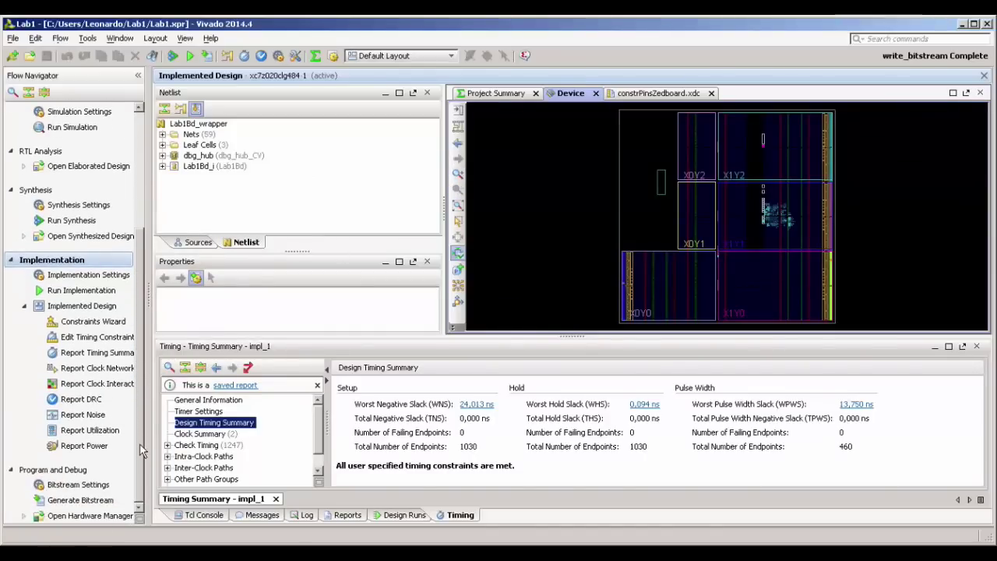
Step: Auto-connect to the Digilent board in Hardware Manager and program the xc7z020_1 device
click(80, 515)
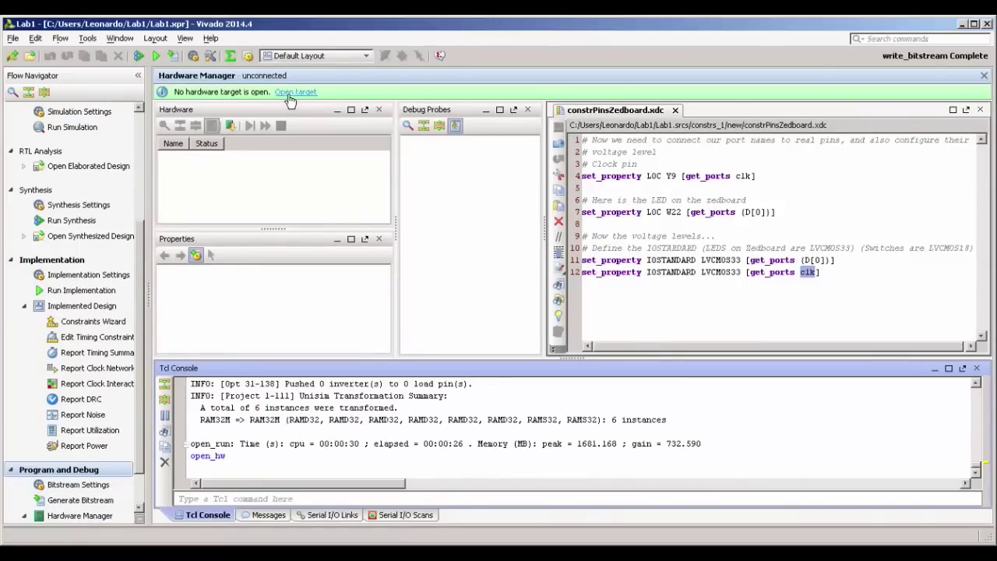
click(290, 95)
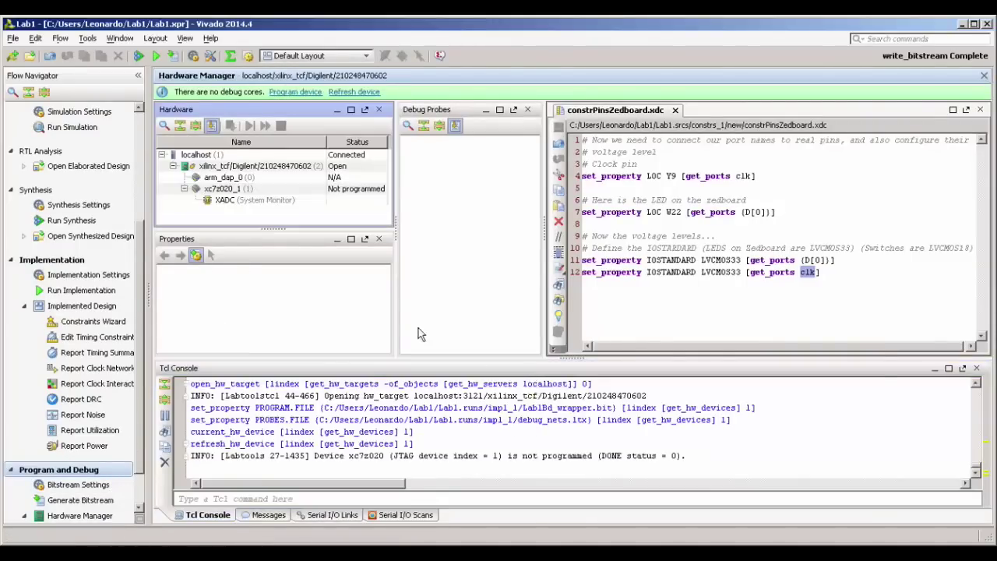
click(264, 166)
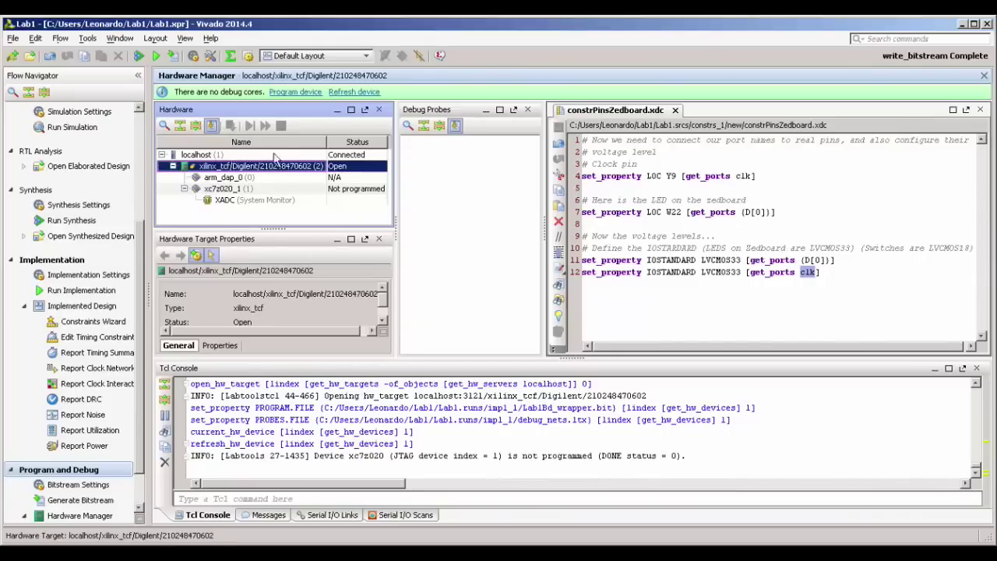
click(297, 93)
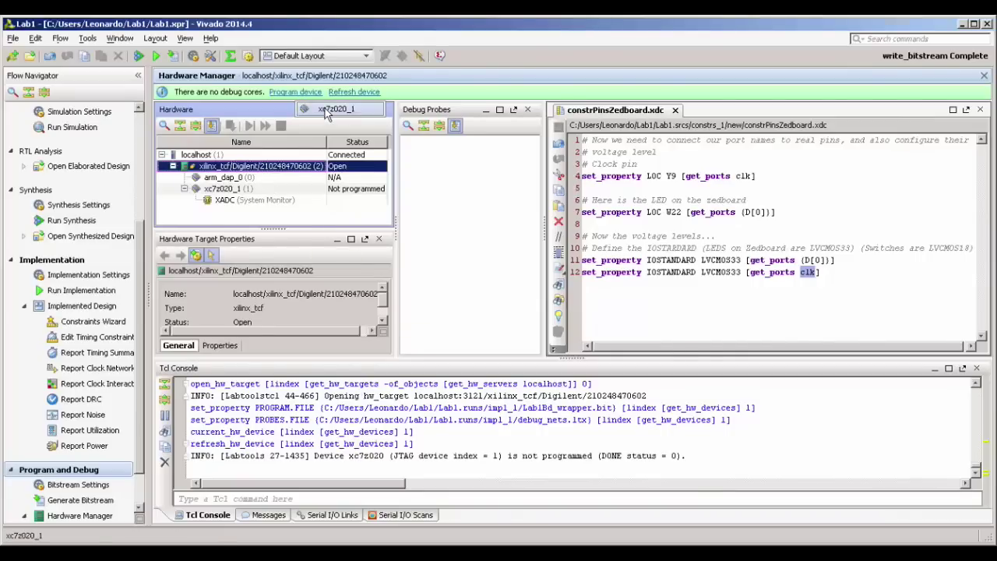
click(333, 109)
click(613, 341)
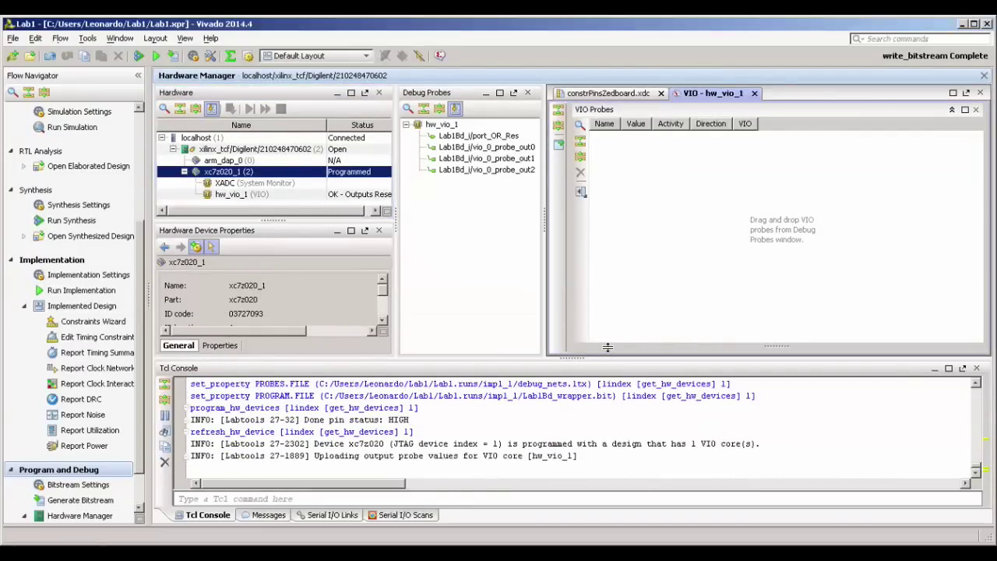
Step: Select port_OR_Res and probe_out0–2 in Debug Probes and drag them into the hw_vio_1 dashboard
click(471, 147)
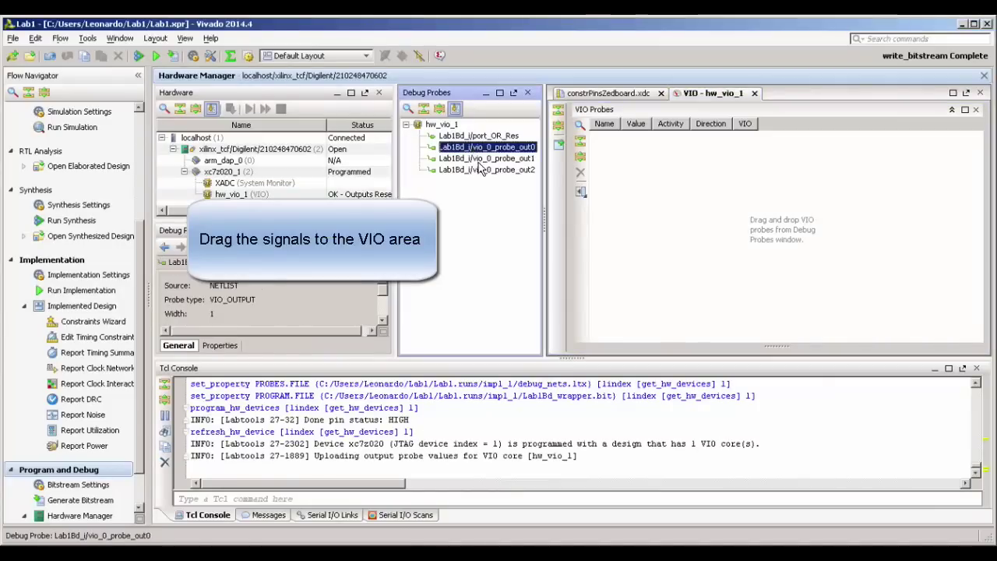
shift+click(480, 169)
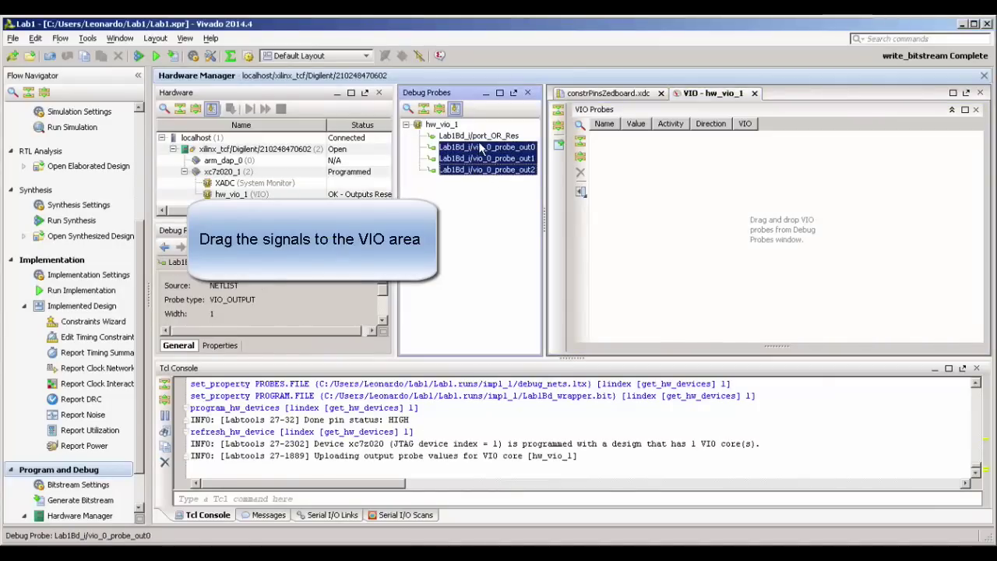
click(479, 136)
shift+click(483, 170)
drag(483, 169, 760, 237)
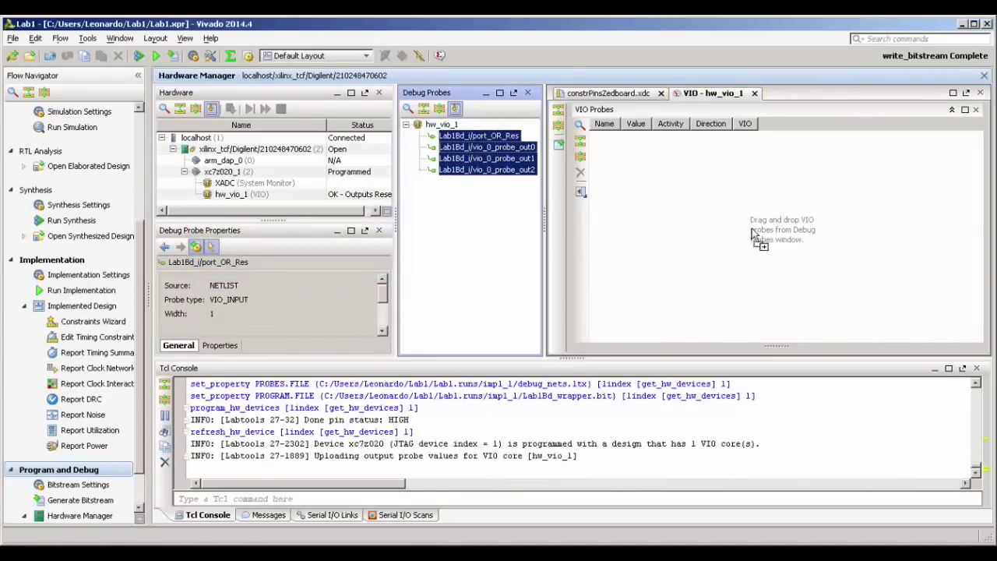
drag(504, 165, 694, 192)
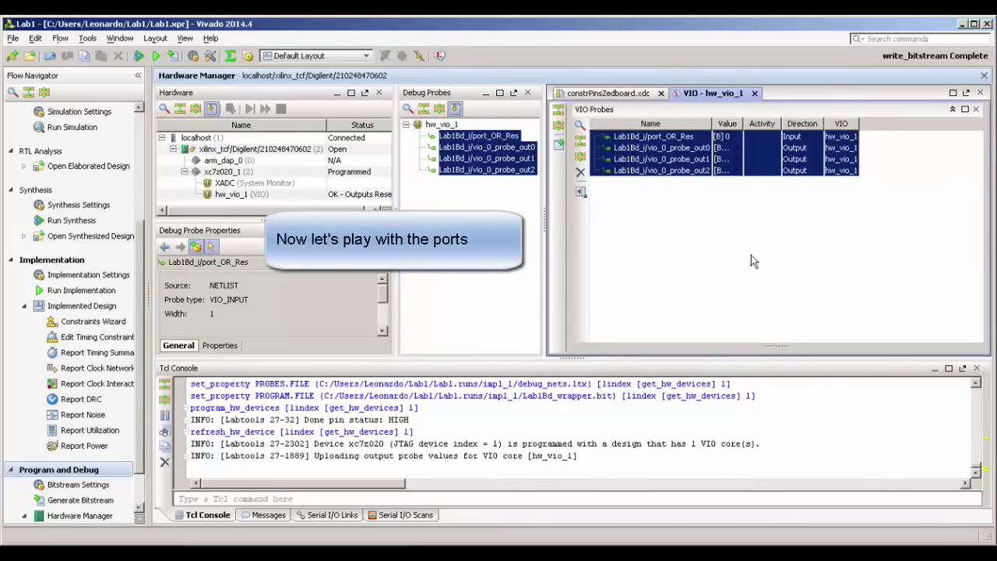
Step: Set probe_out0, probe_out1 and probe_out2 each to 1, then select the port_OR_Res probe
click(724, 148)
click(735, 148)
click(732, 171)
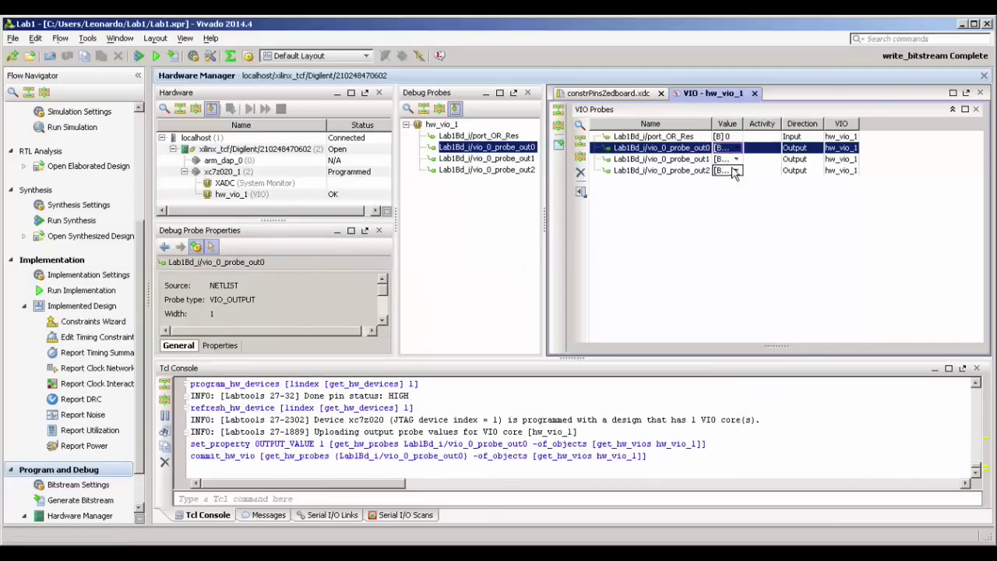
click(736, 160)
click(736, 178)
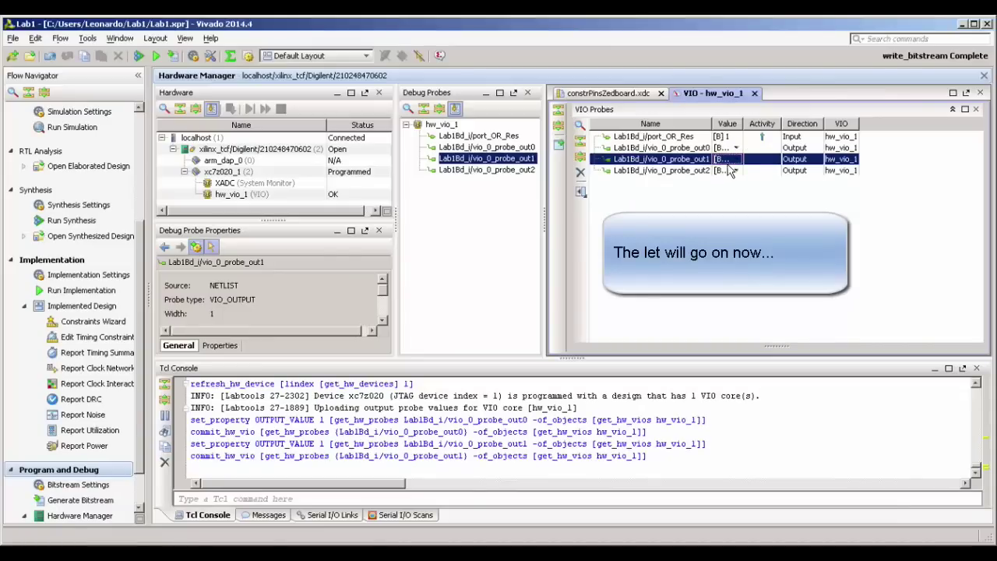
click(735, 170)
click(732, 195)
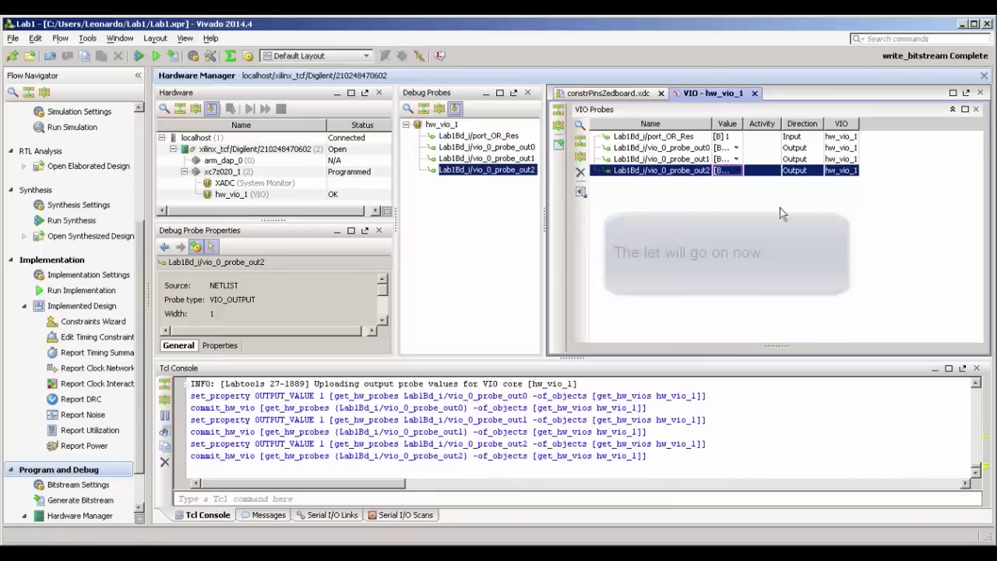
click(670, 137)
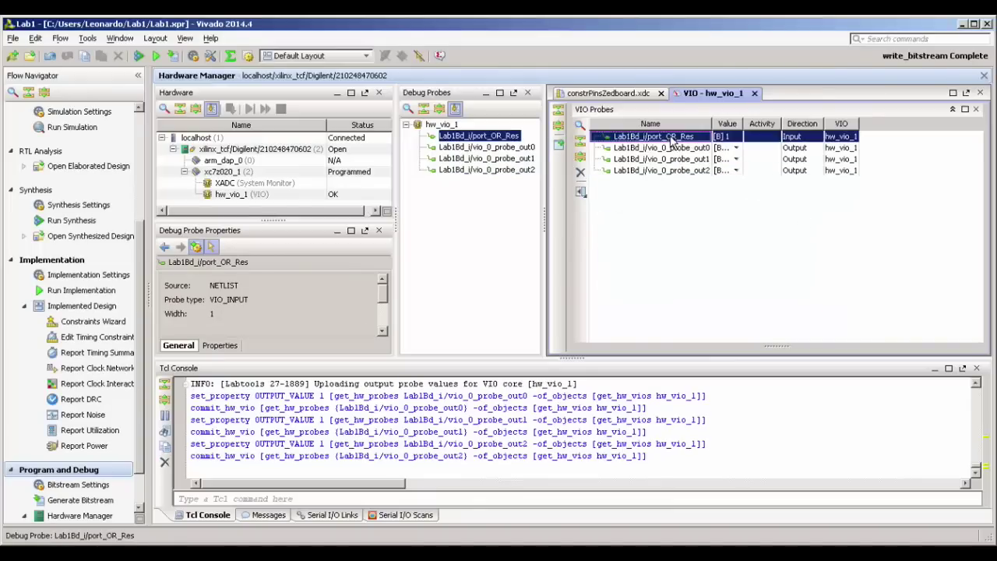
Step: Display port_OR_Res as an LED with Gray for low and Red for high
right_click(670, 137)
click(703, 177)
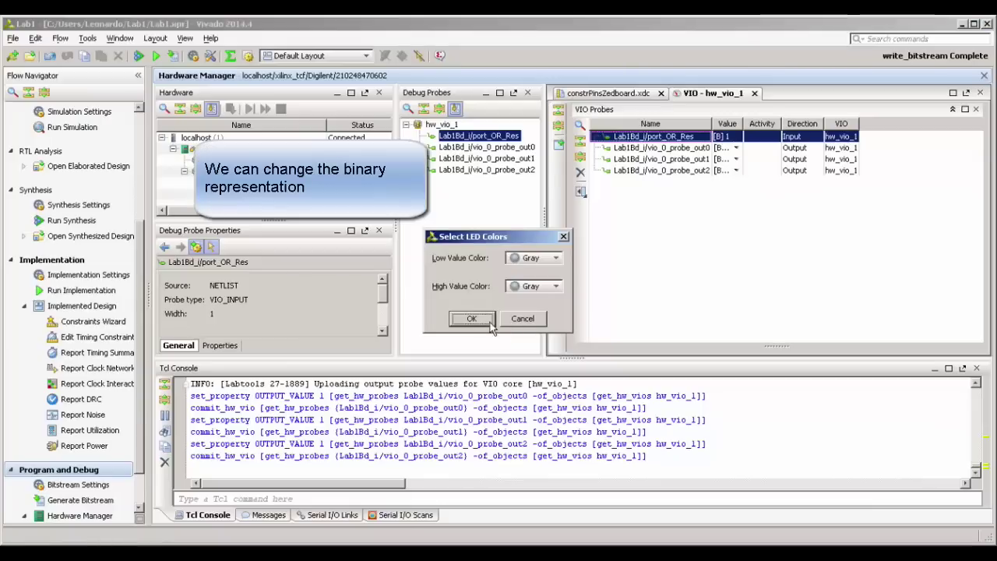
click(543, 265)
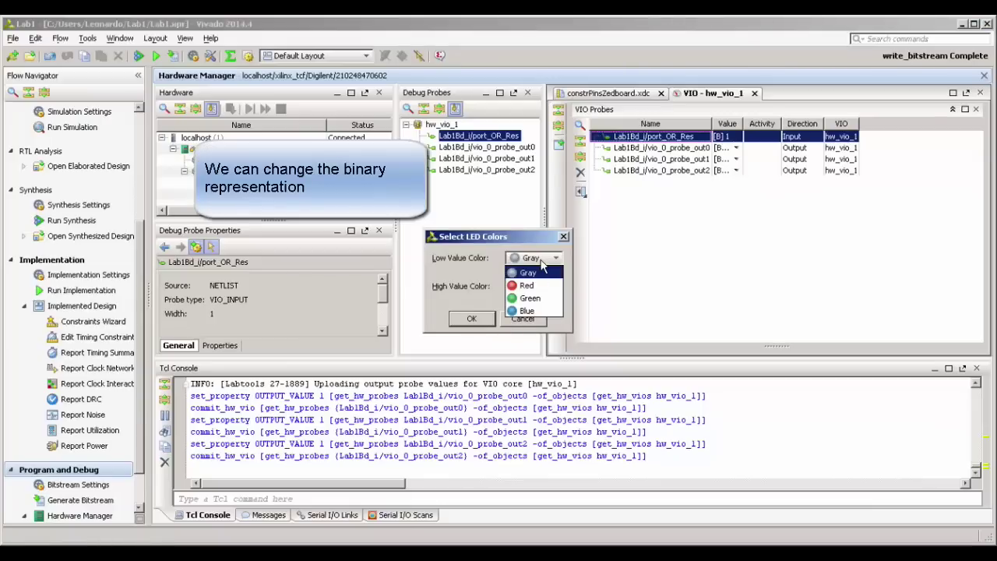
click(536, 273)
click(537, 287)
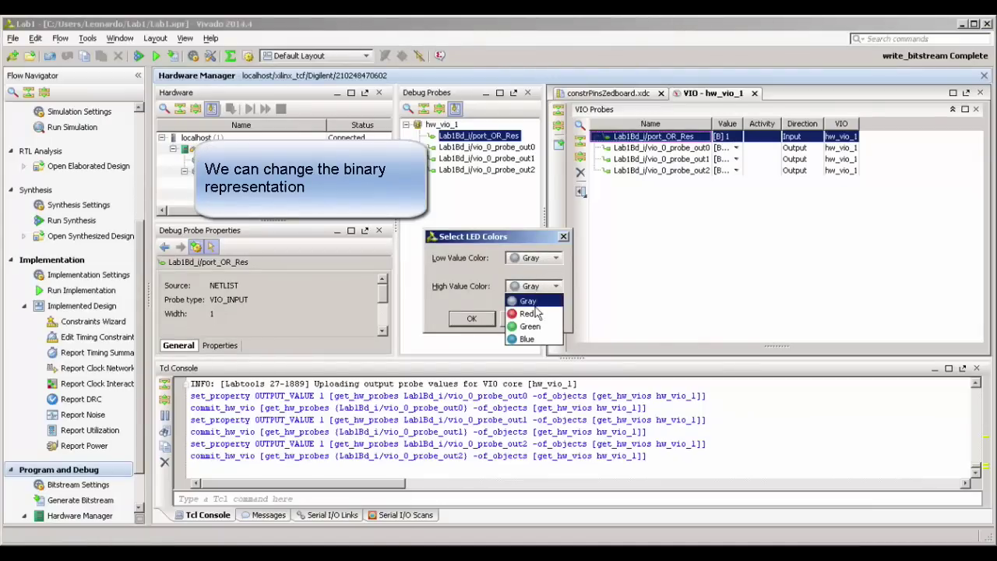
click(536, 312)
click(471, 318)
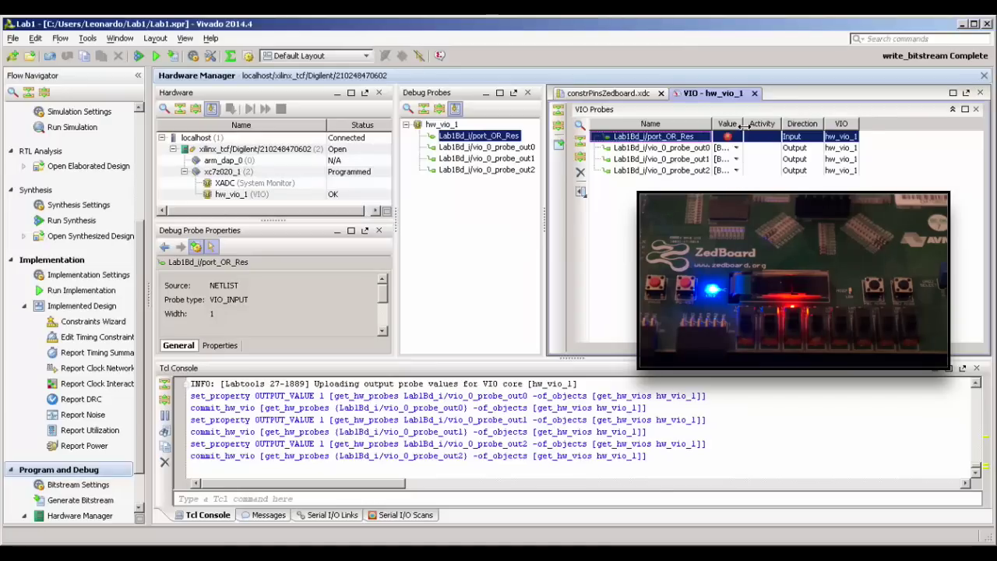
Step: Widen the Value column and set probe_out2 to 0
drag(743, 126, 776, 160)
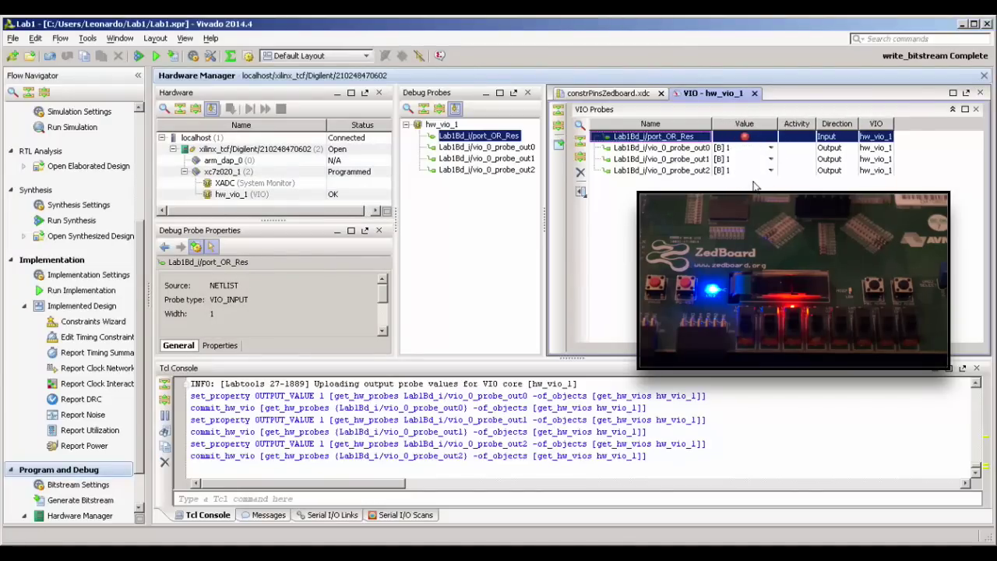
click(769, 170)
click(771, 170)
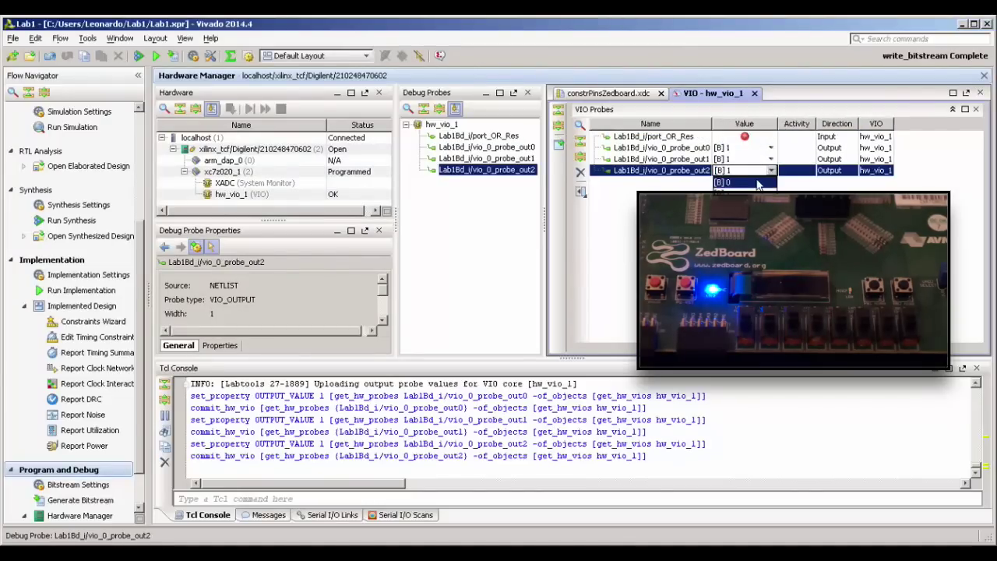
click(757, 183)
Step: Set probe_out1 to 0 and return probe_out2 to 1
click(771, 159)
click(771, 159)
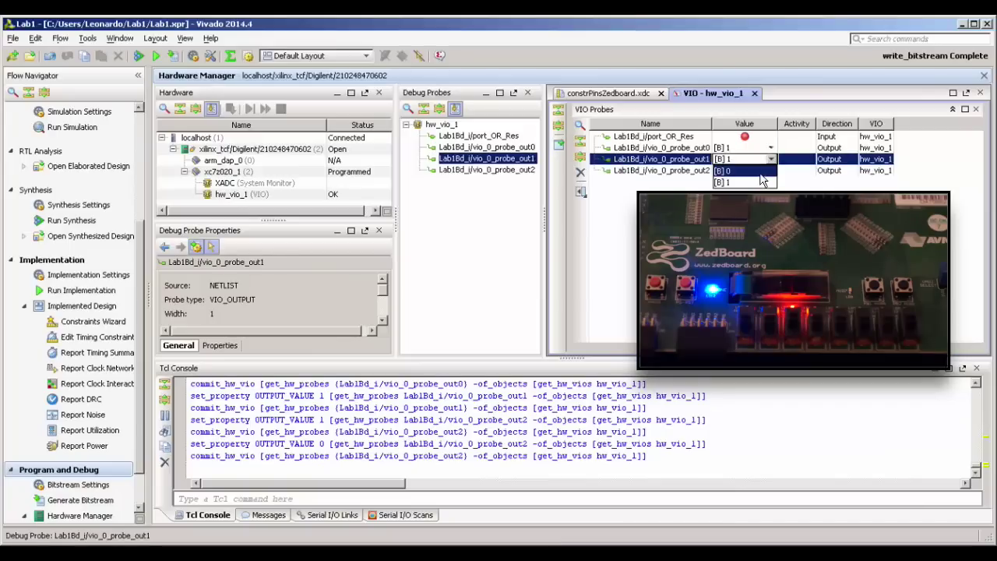
click(759, 170)
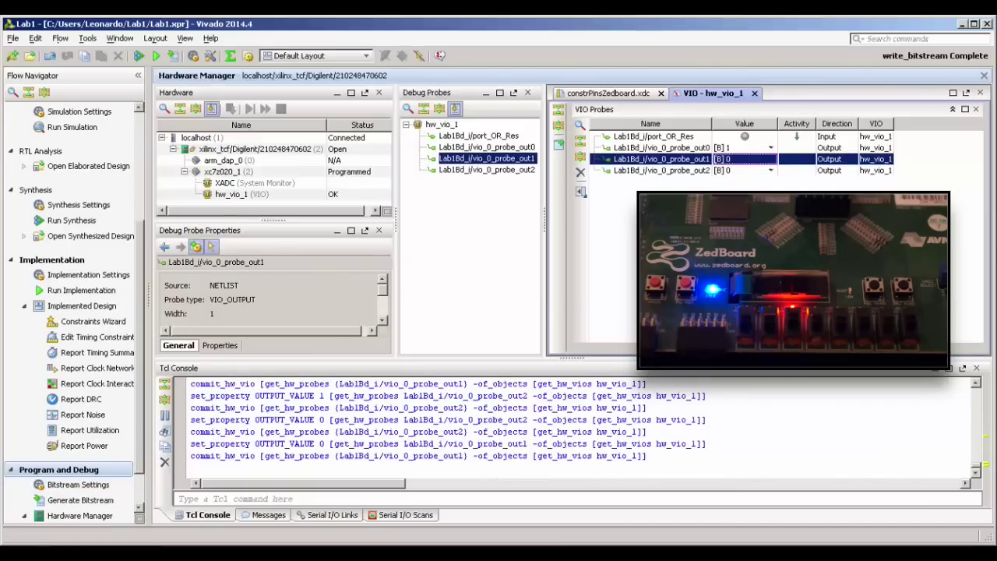
click(771, 170)
click(771, 170)
click(760, 194)
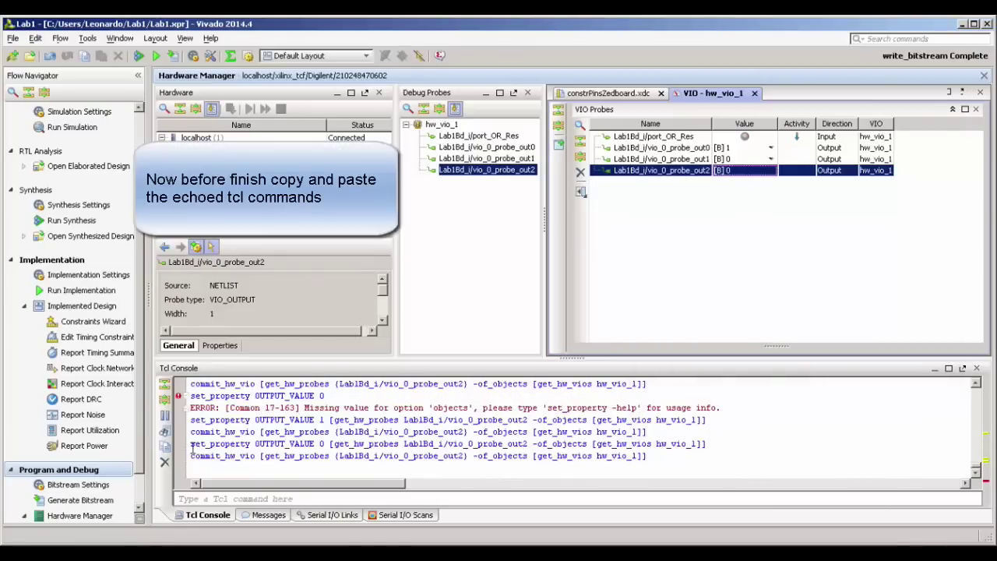
Step: Re-run the echoed set_property OUTPUT_VALUE 0 command from the Tcl Console
drag(191, 444, 705, 443)
key(ctrl+c)
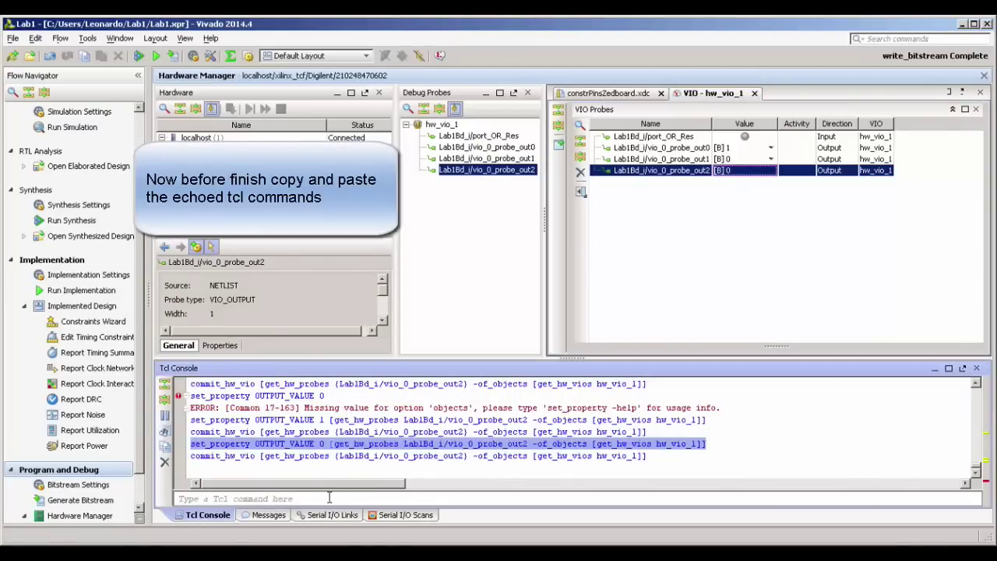
click(296, 498)
key(ctrl+v)
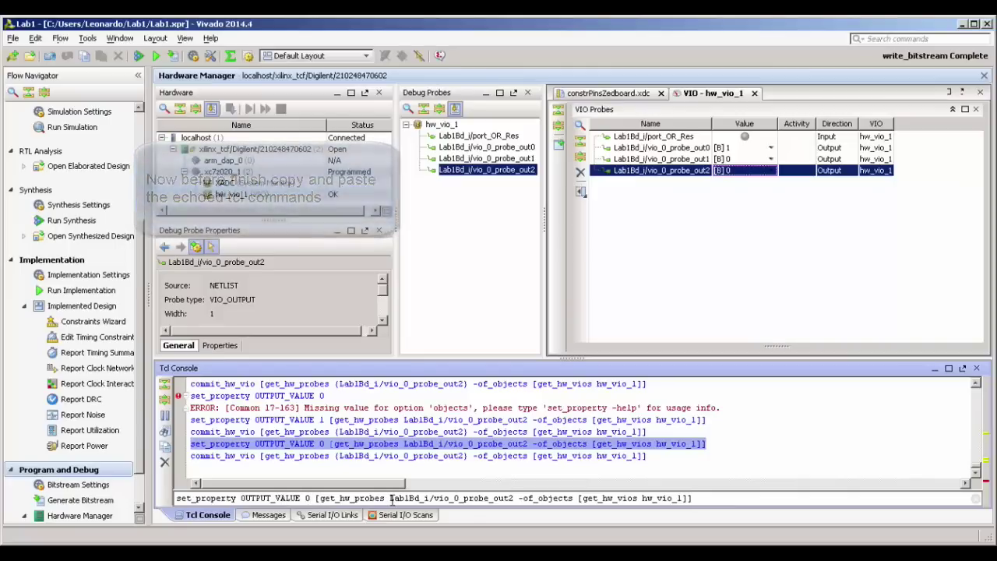
key(Return)
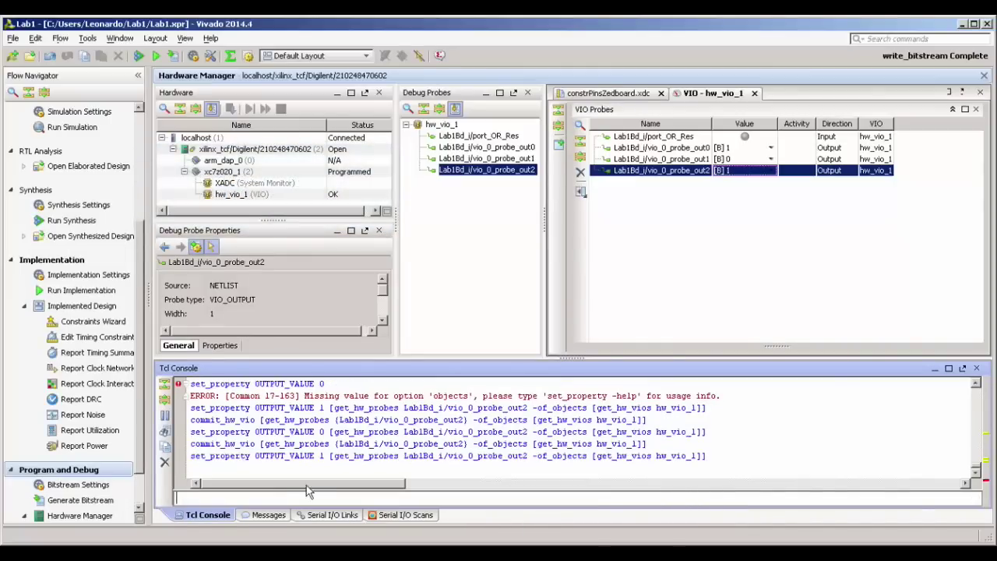
Step: Re-run the echoed commit_hw_vio command to apply the value
drag(191, 445, 703, 447)
click(537, 496)
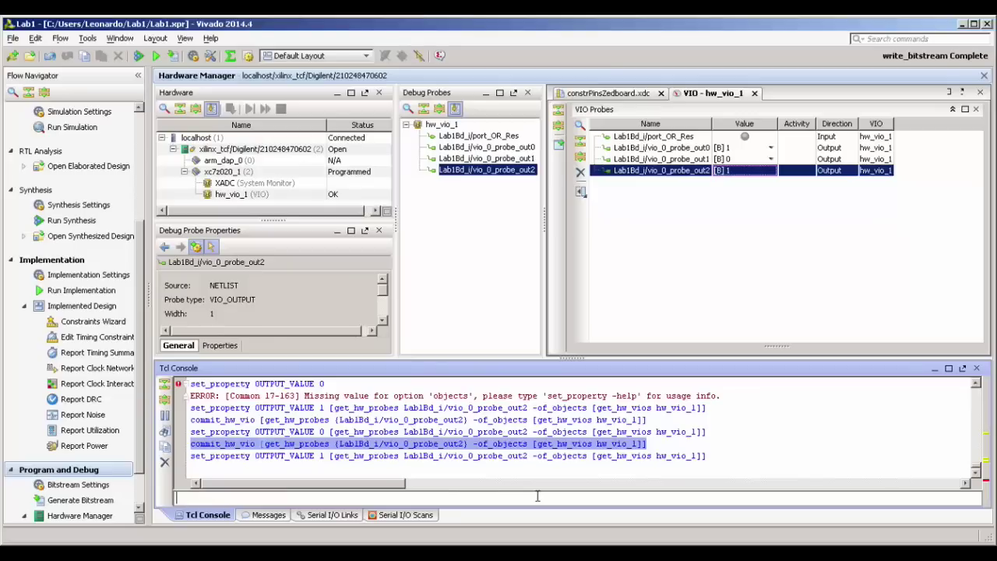
key(ctrl+v)
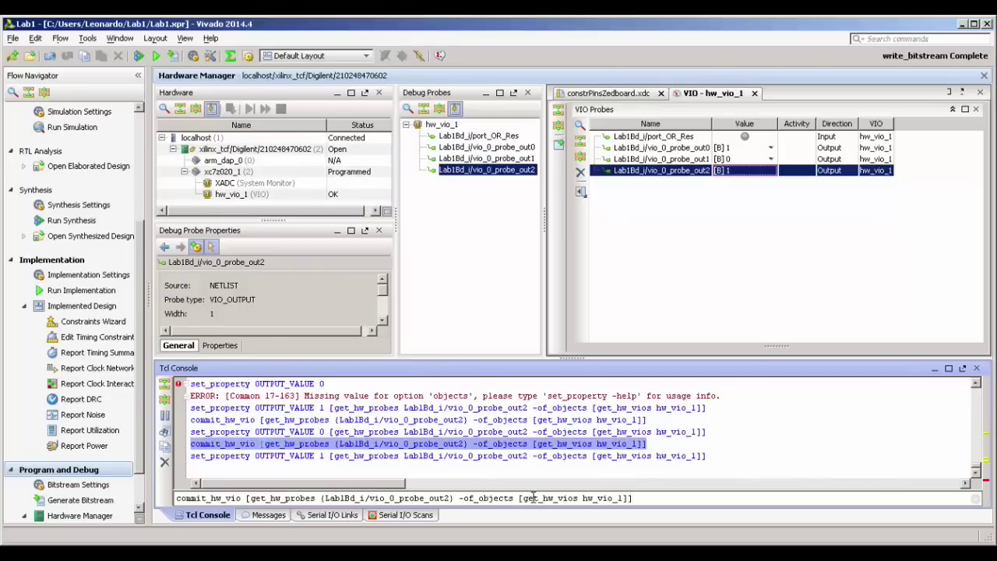
key(Return)
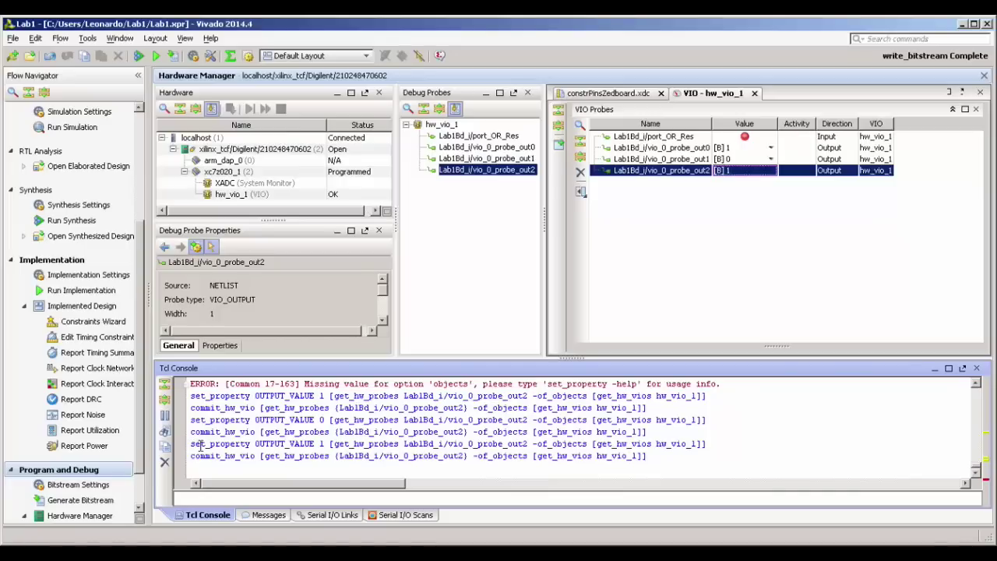
Step: Run the set_property OUTPUT_VALUE command edited to set probe_out2 to 0
drag(192, 446, 698, 448)
click(279, 497)
key(ctrl+v)
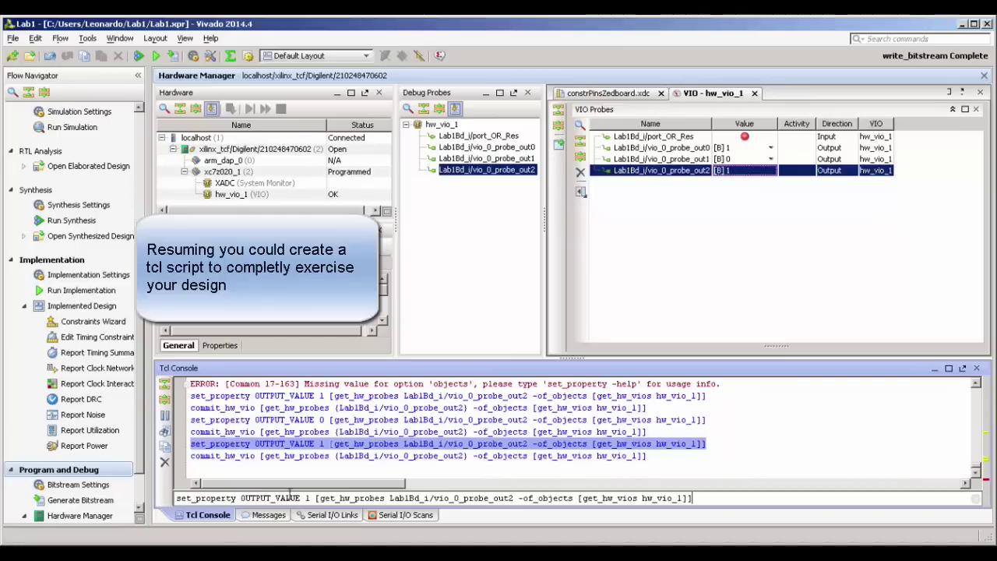
text(0)
key(Return)
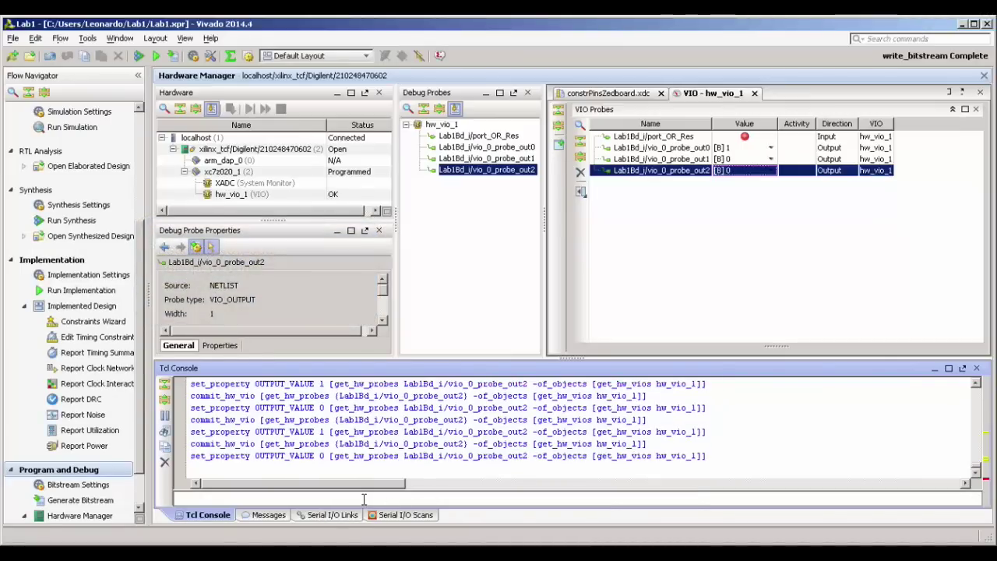